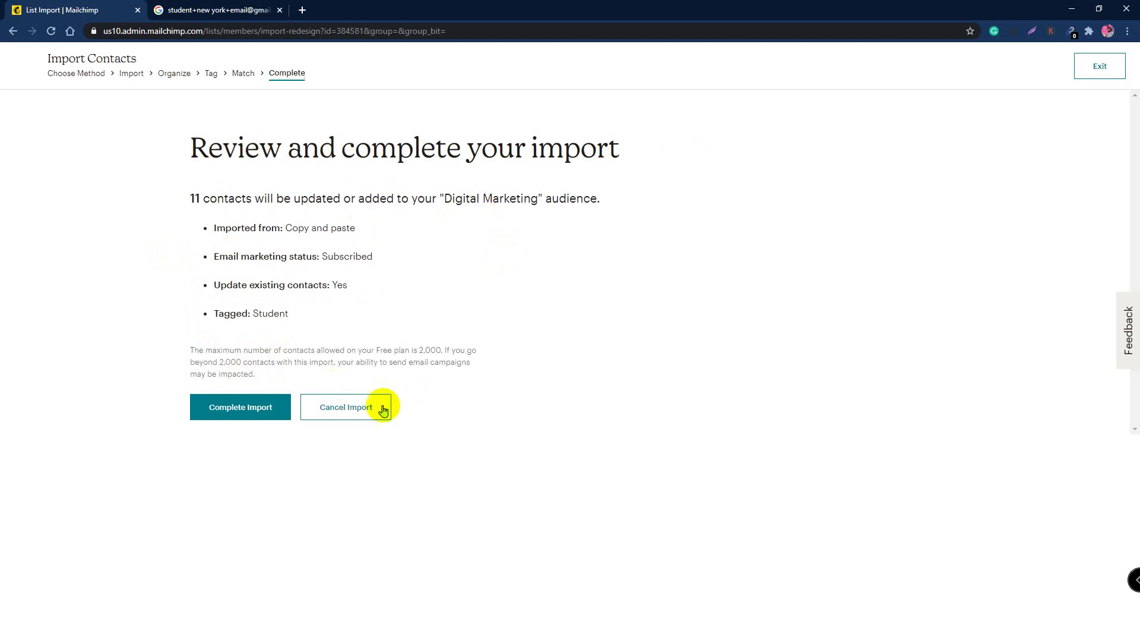
Complete the copy-and-paste import of the Student-tagged contacts into the Digital Marketing audience
{"action": "left_click", "coordinate": [241, 418]}
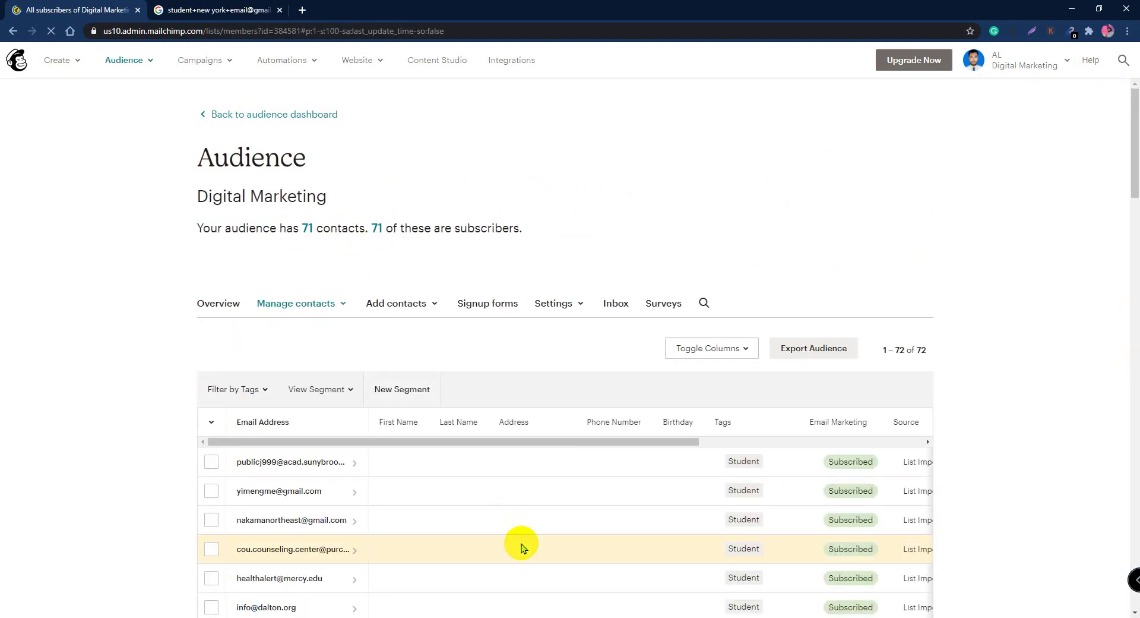
Examine the full contact list of the Digital Marketing audience, checking the tags and email marketing status of each contact
{"action": "scroll", "coordinate": [496, 506], "scroll_direction": "down", "scroll_amount": 5}
{"action": "scroll", "coordinate": [492, 506], "scroll_direction": "down", "scroll_amount": 14}
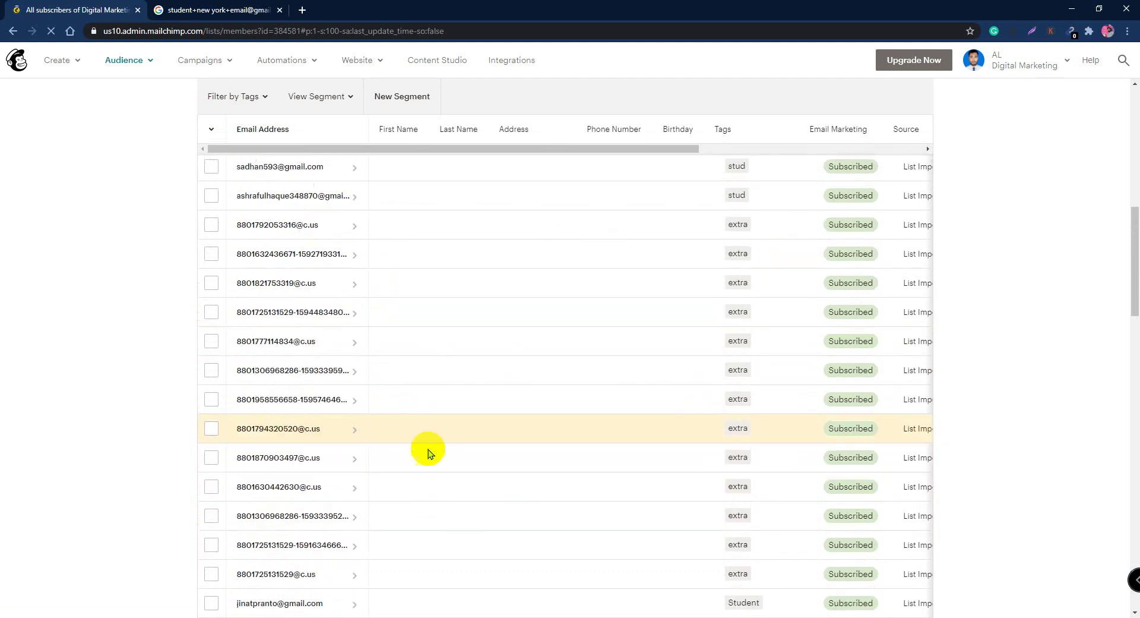
{"action": "scroll", "coordinate": [397, 463], "scroll_direction": "down", "scroll_amount": 10}
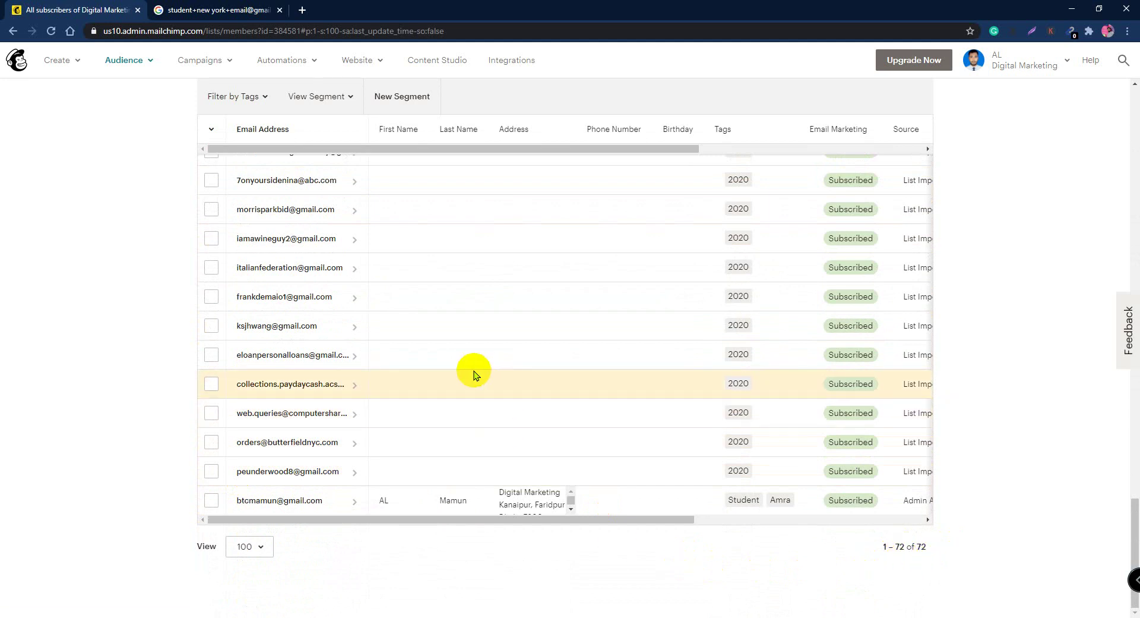
{"action": "scroll", "coordinate": [474, 374], "scroll_direction": "up", "scroll_amount": 8}
{"action": "scroll", "coordinate": [474, 375], "scroll_direction": "up", "scroll_amount": 20}
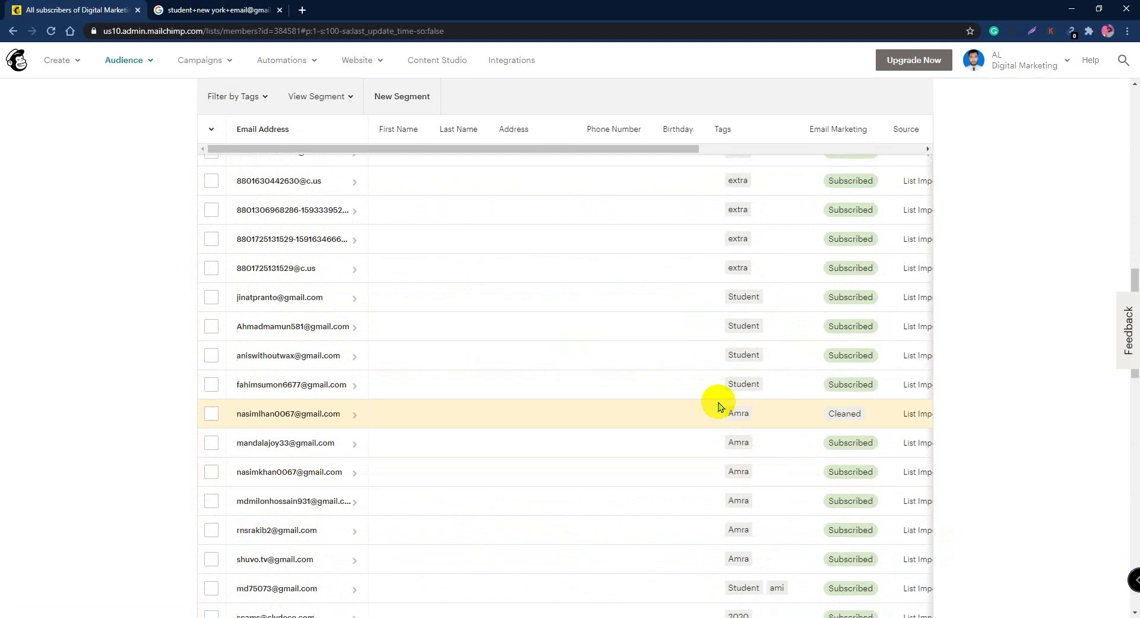
{"action": "scroll", "coordinate": [742, 415], "scroll_direction": "up", "scroll_amount": 2}
{"action": "scroll", "coordinate": [752, 452], "scroll_direction": "down", "scroll_amount": 5}
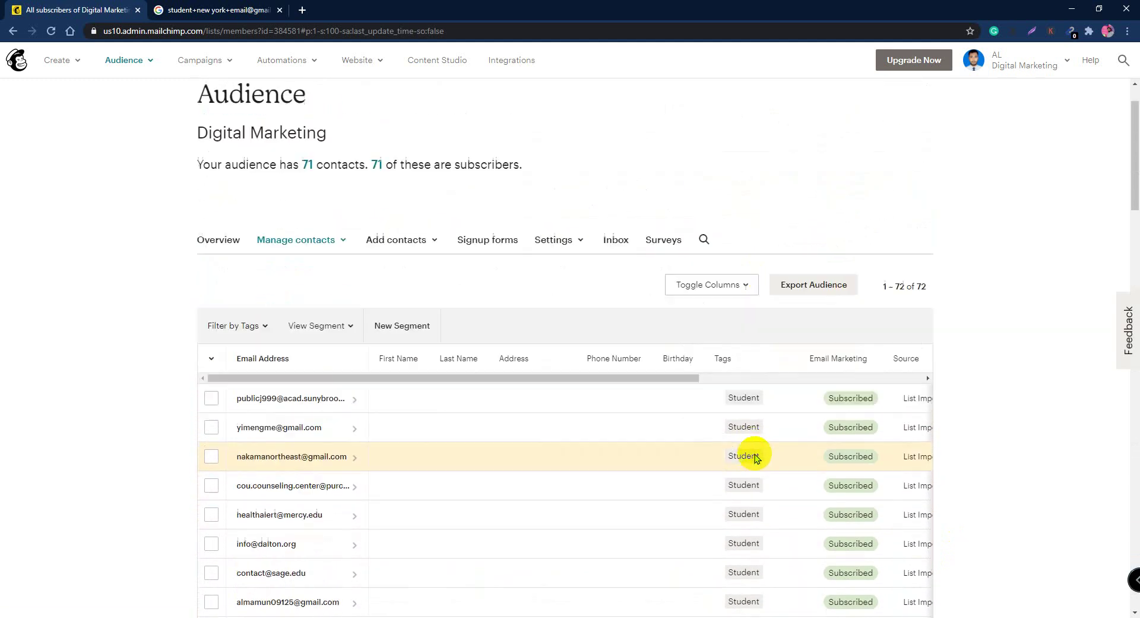
{"action": "scroll", "coordinate": [738, 421], "scroll_direction": "down", "scroll_amount": 20}
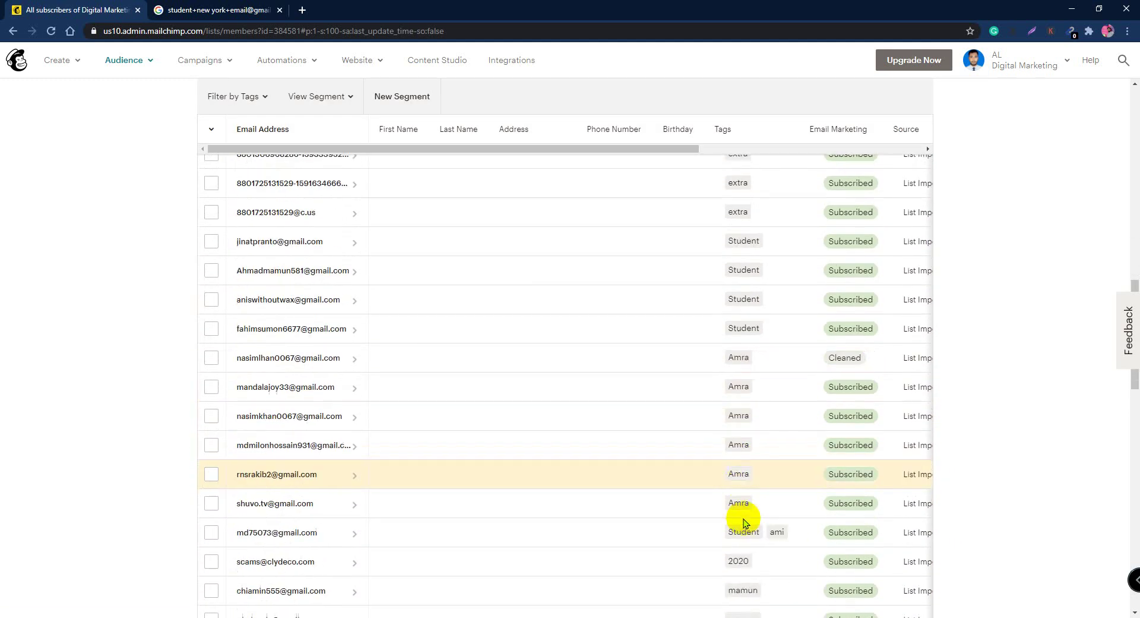
{"action": "scroll", "coordinate": [746, 537], "scroll_direction": "down", "scroll_amount": 10}
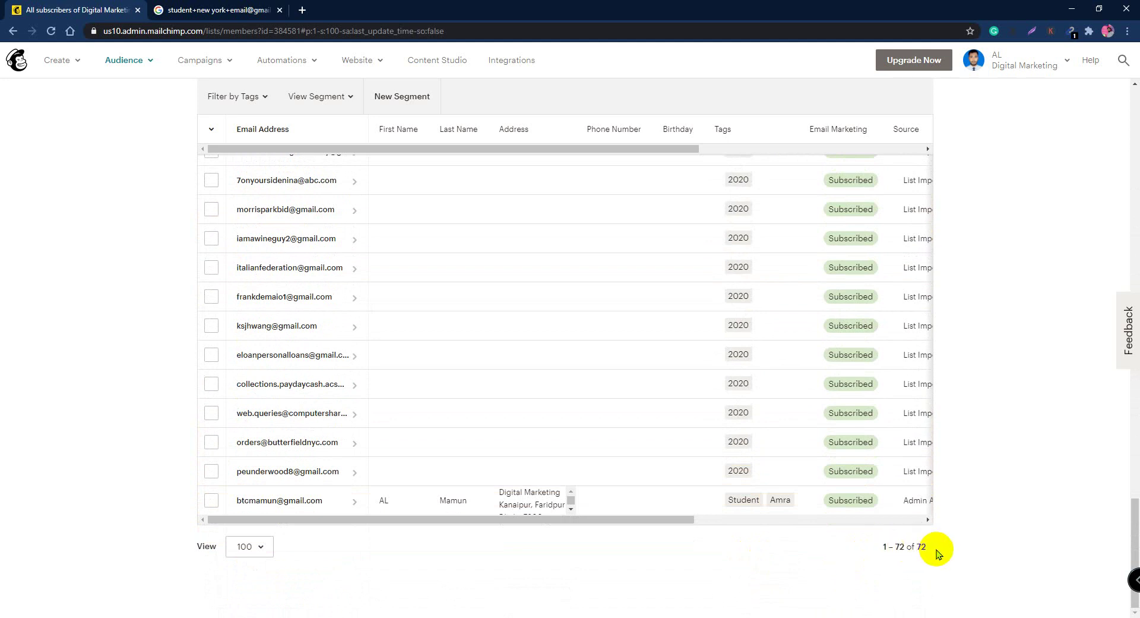
{"action": "scroll", "coordinate": [778, 380], "scroll_direction": "up", "scroll_amount": 20}
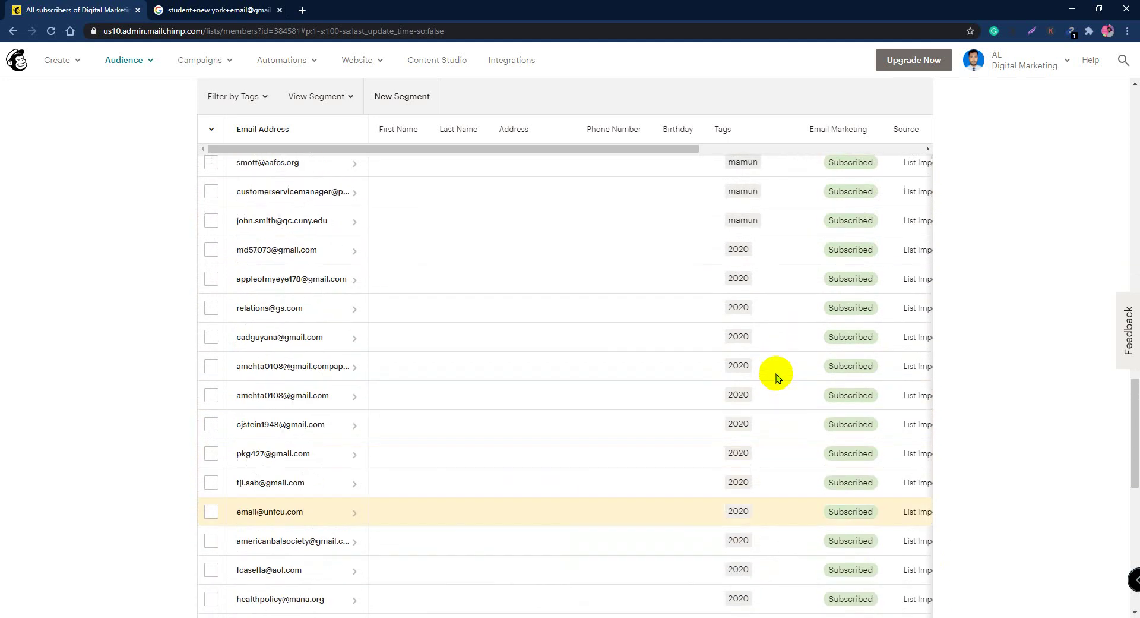
{"action": "scroll", "coordinate": [312, 245], "scroll_direction": "up", "scroll_amount": 10}
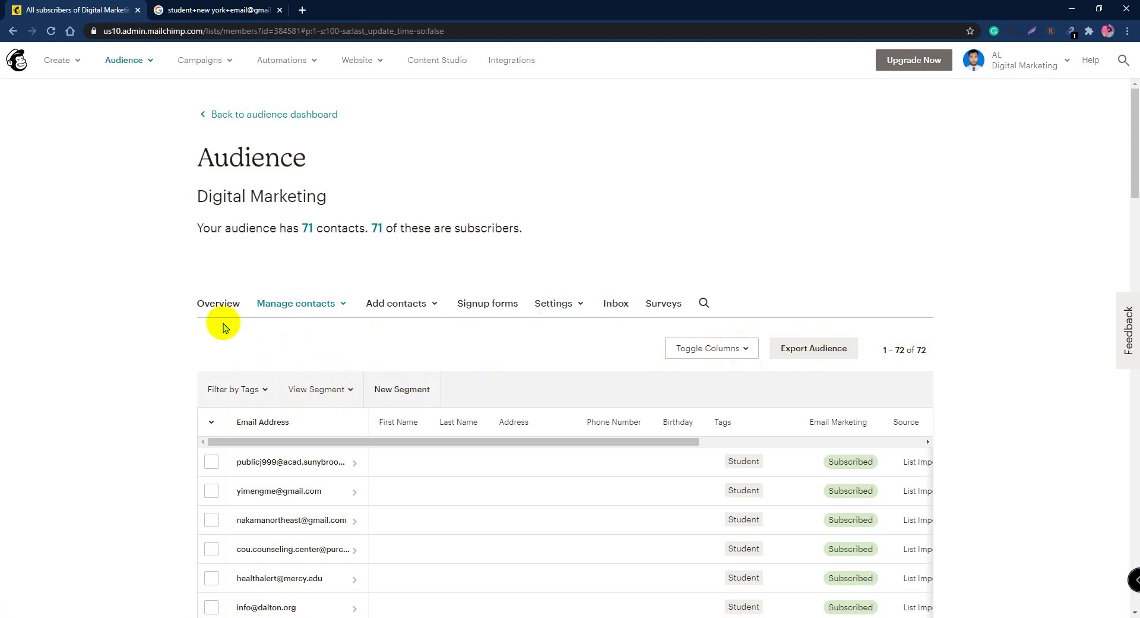
View the audience's Inbox, dismissing its welcome tour, and return to the audience dashboard
{"action": "left_click", "coordinate": [614, 297]}
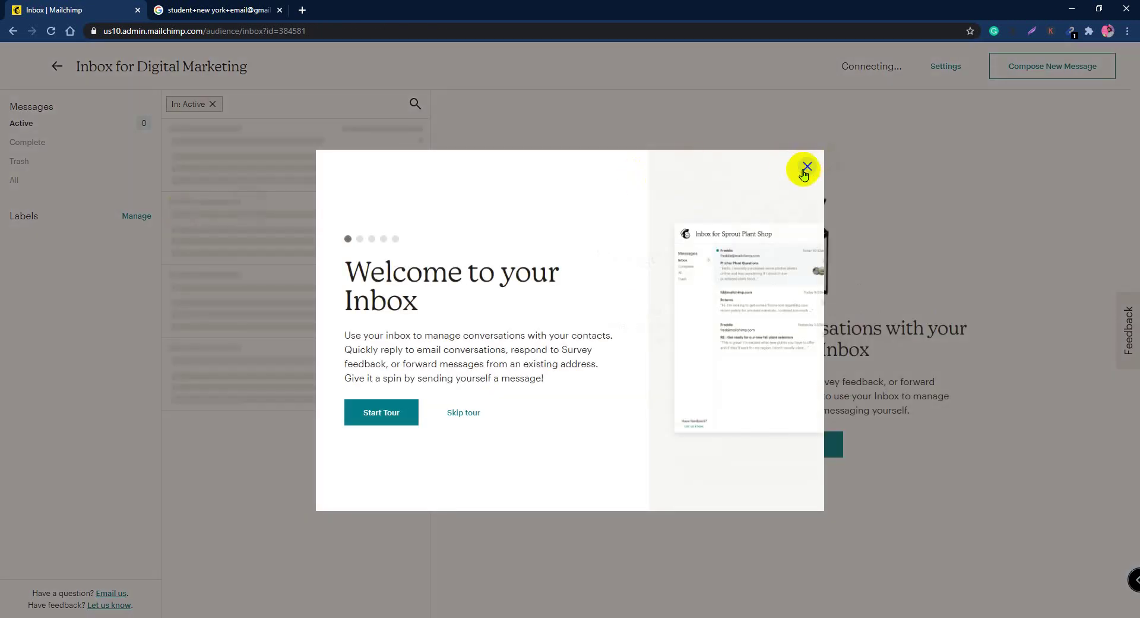
{"action": "left_click", "coordinate": [807, 167]}
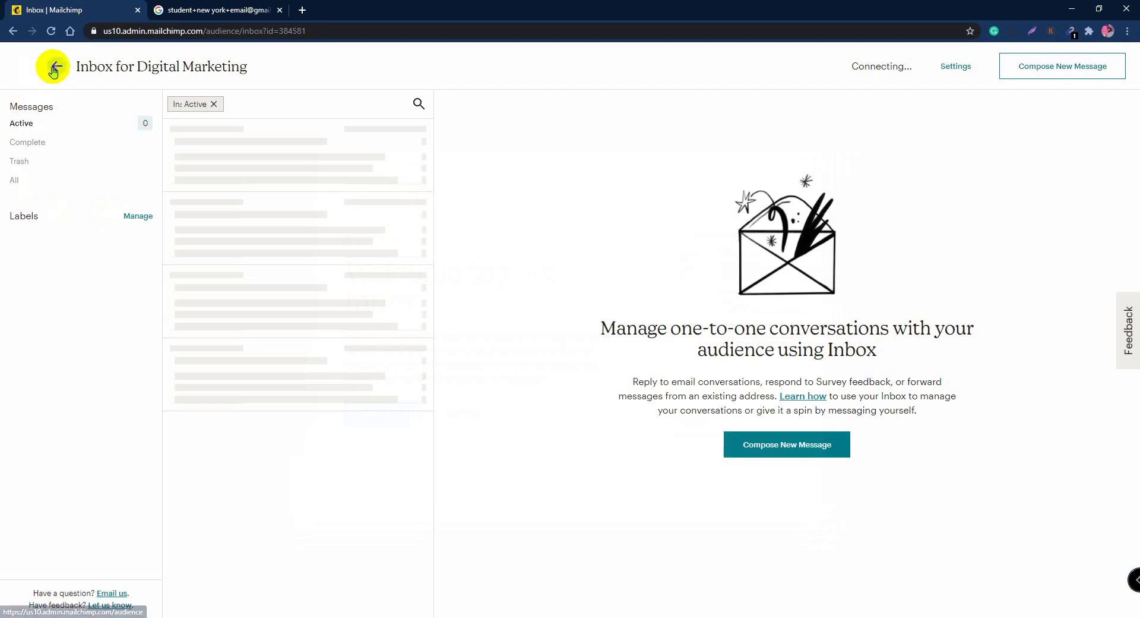
{"action": "left_click", "coordinate": [55, 67]}
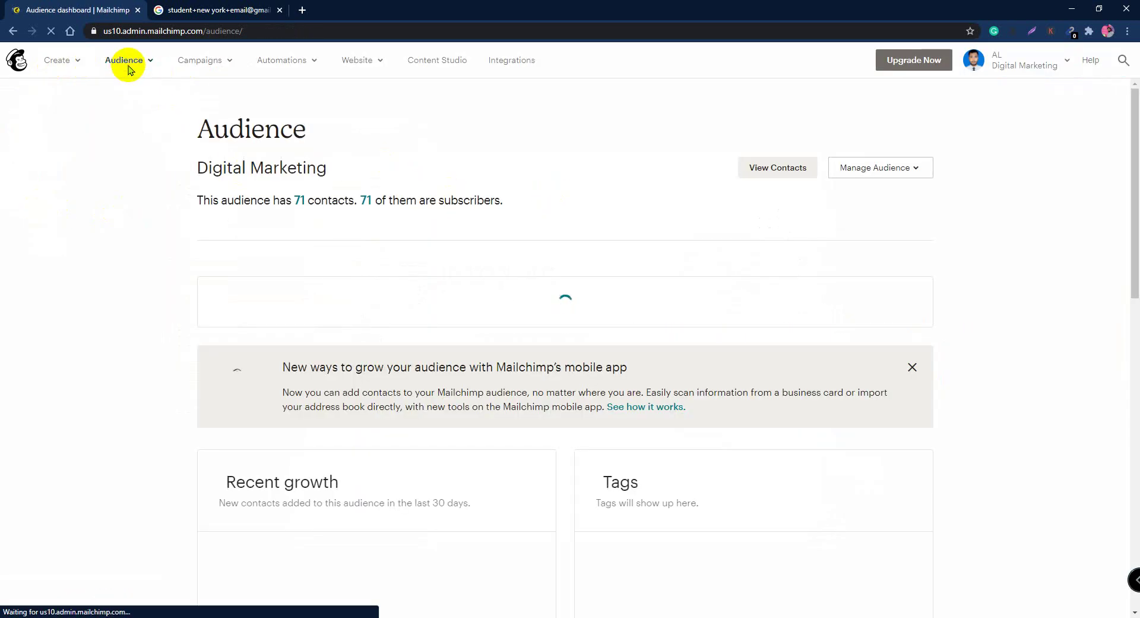
Review the audience dashboard's Recent growth and Tags summaries
{"action": "left_click", "coordinate": [124, 61]}
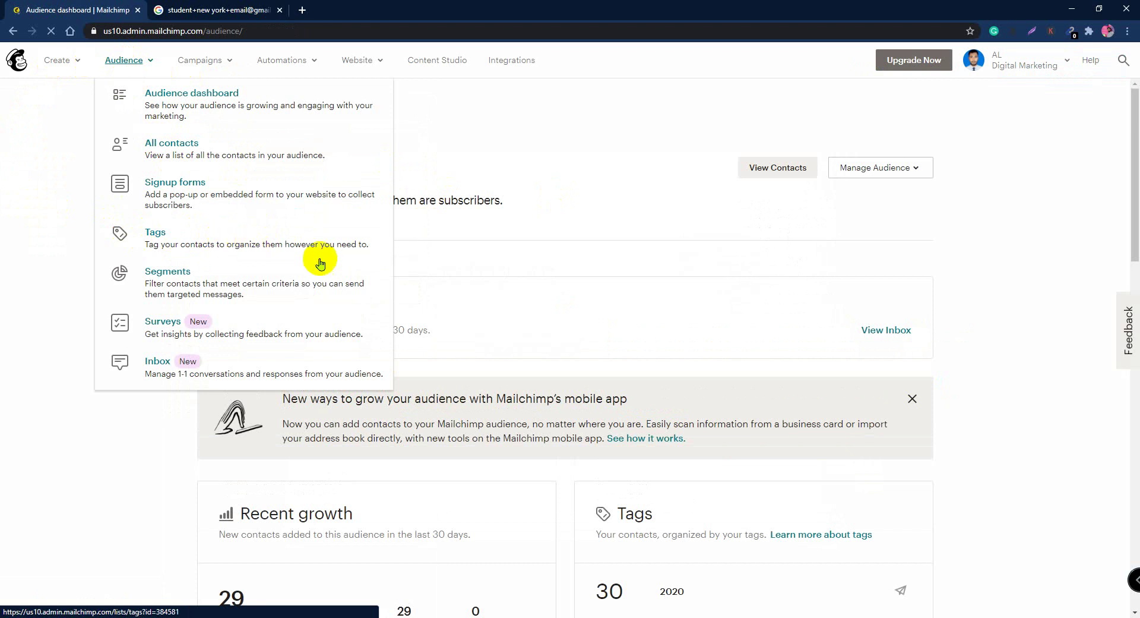
{"action": "left_click", "coordinate": [143, 423]}
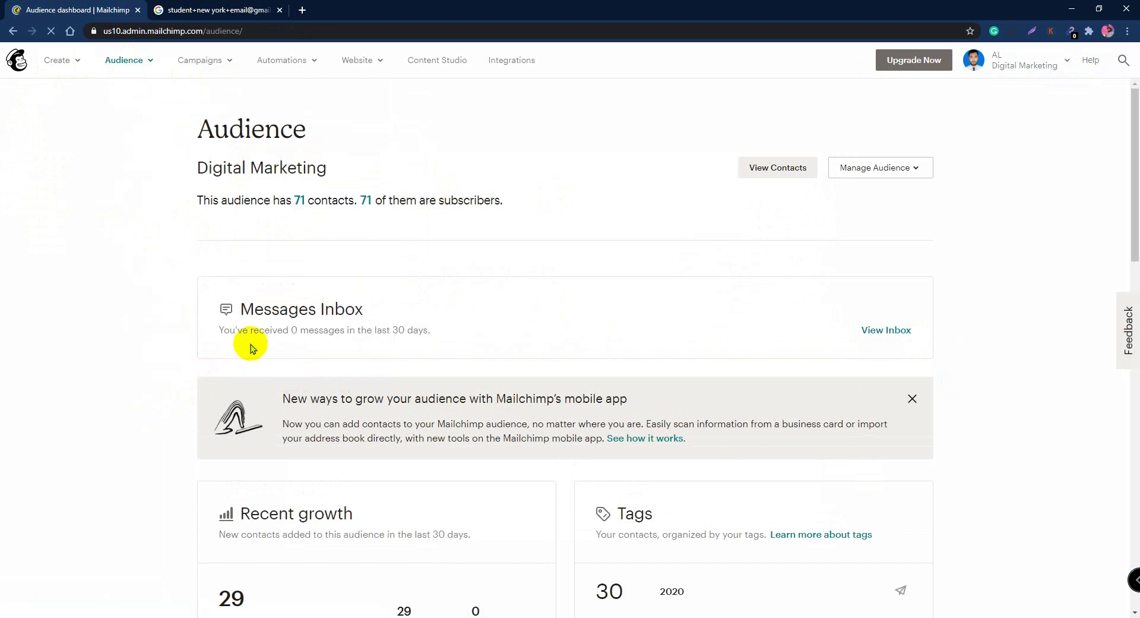
{"action": "scroll", "coordinate": [249, 351], "scroll_direction": "down", "scroll_amount": 1}
{"action": "scroll", "coordinate": [249, 350], "scroll_direction": "down", "scroll_amount": 6}
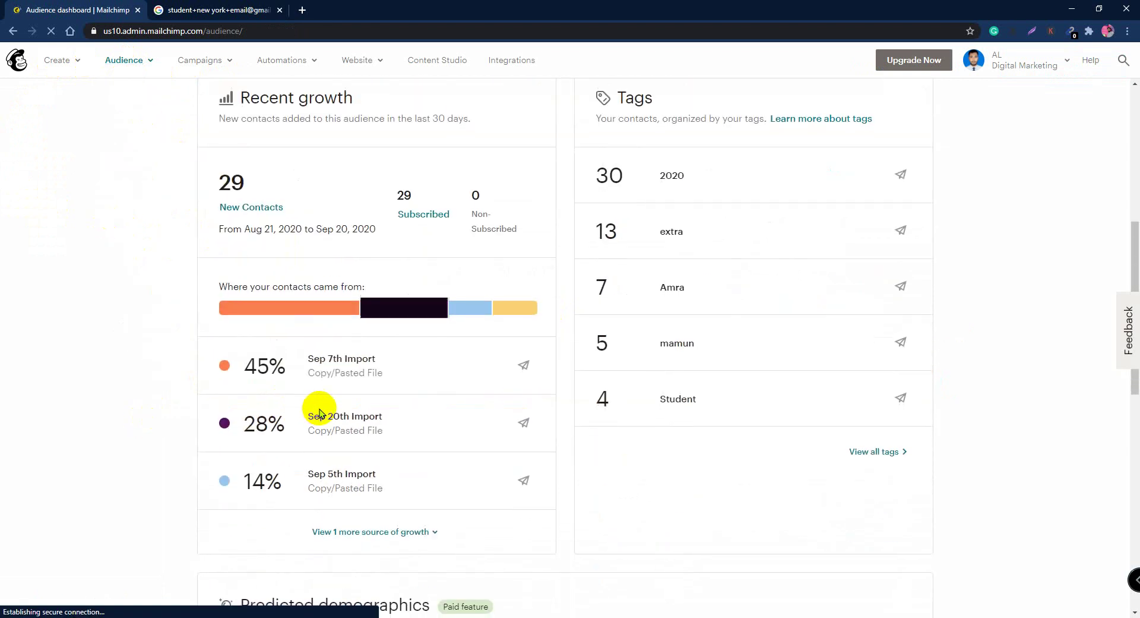
{"action": "scroll", "coordinate": [648, 241], "scroll_direction": "up", "scroll_amount": 2}
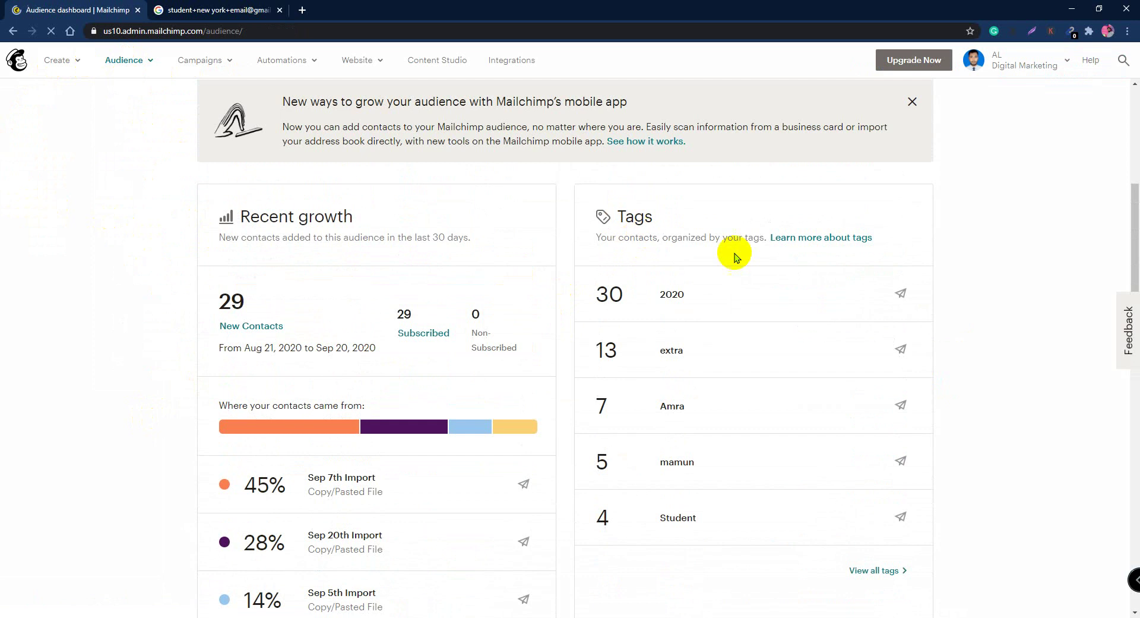
{"action": "scroll", "coordinate": [858, 501], "scroll_direction": "down", "scroll_amount": 1}
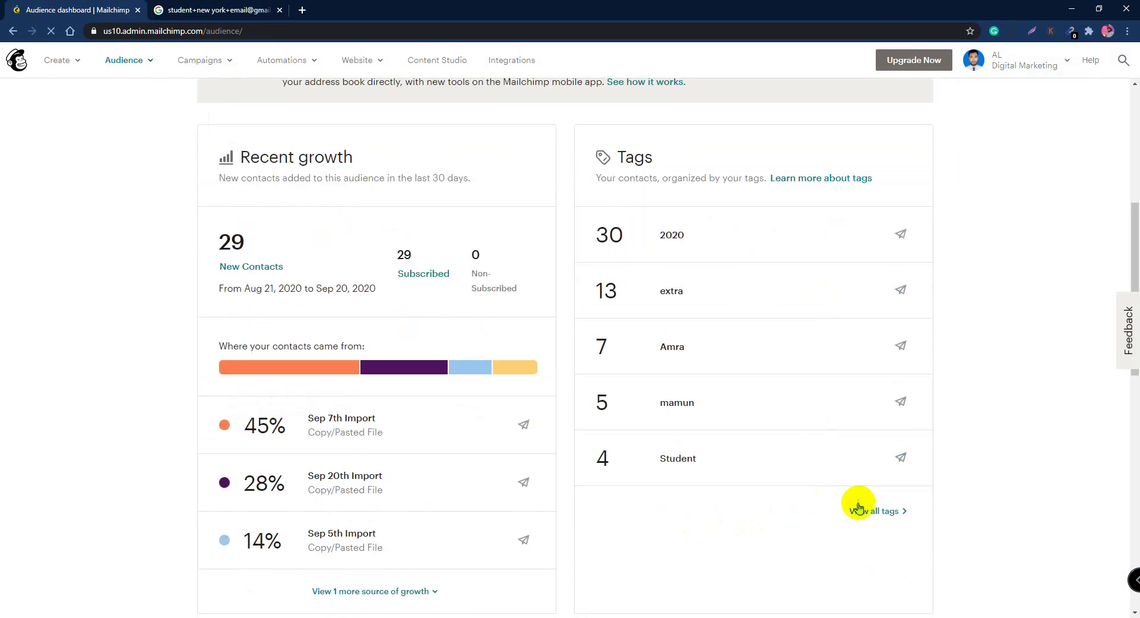
Open the complete tag list of the Digital Marketing audience and look through its entries
{"action": "left_click", "coordinate": [869, 509]}
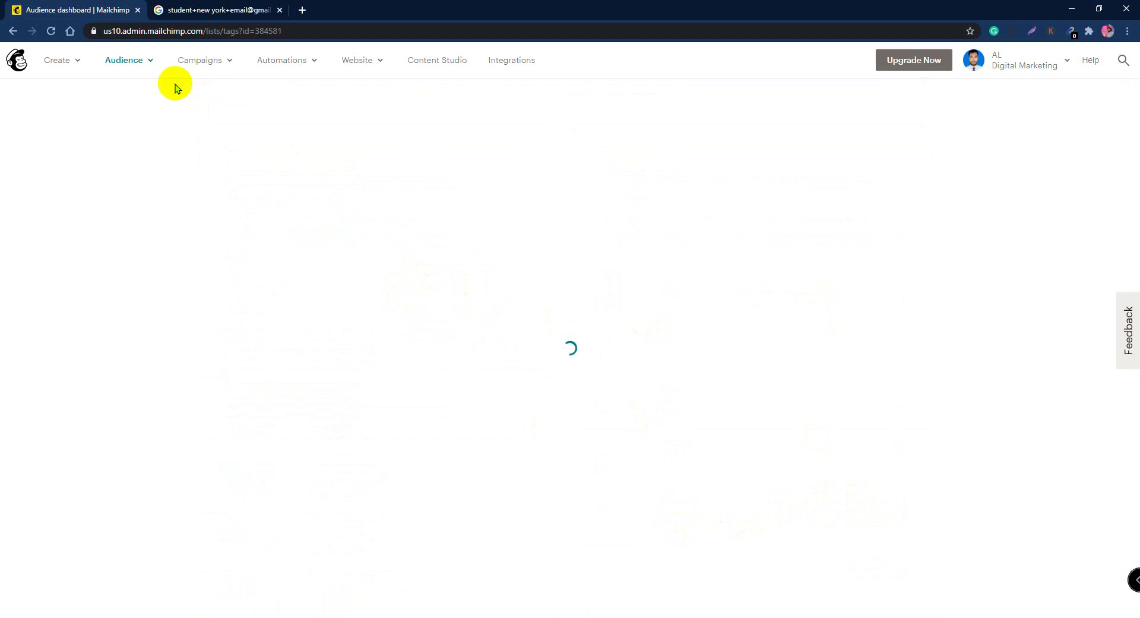
{"action": "left_click", "coordinate": [127, 62]}
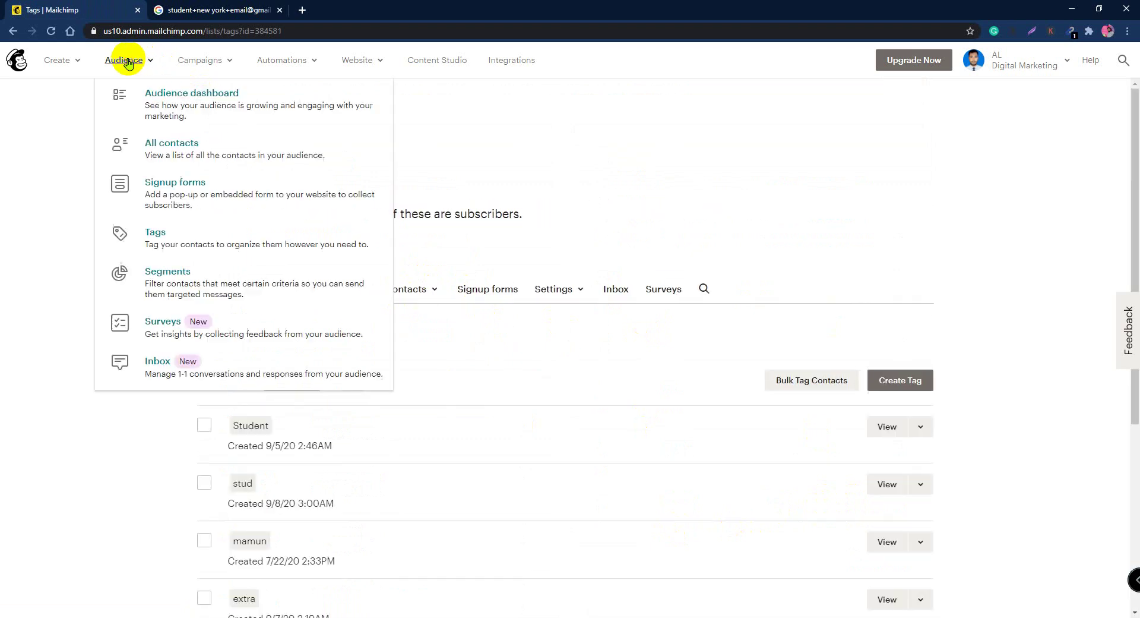
{"action": "left_click", "coordinate": [178, 231]}
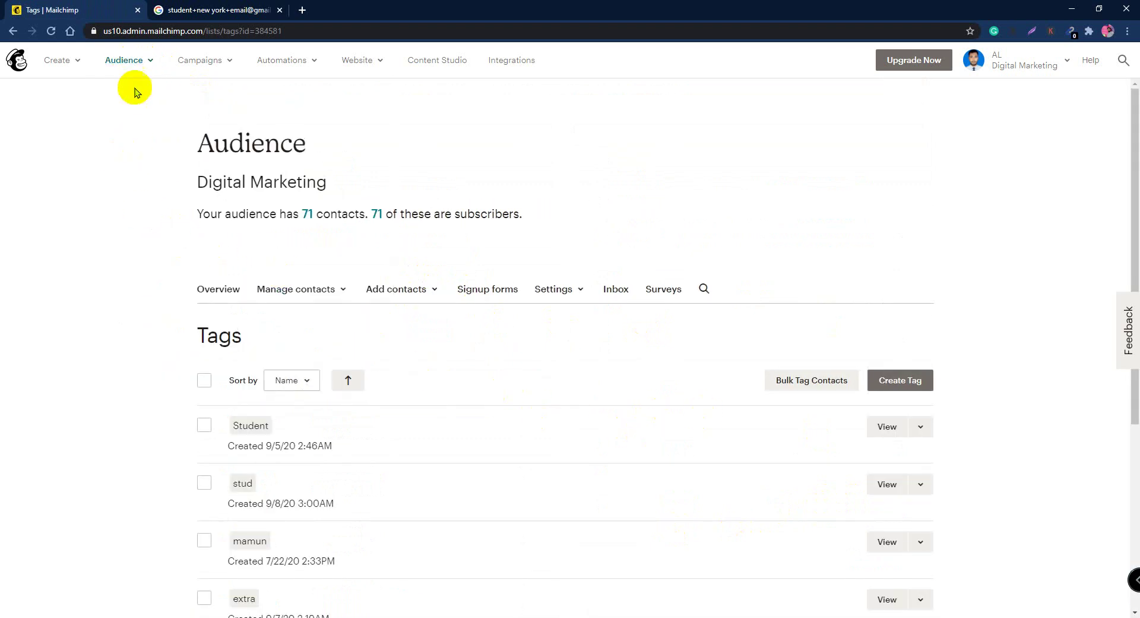
{"action": "scroll", "coordinate": [683, 422], "scroll_direction": "down", "scroll_amount": 2}
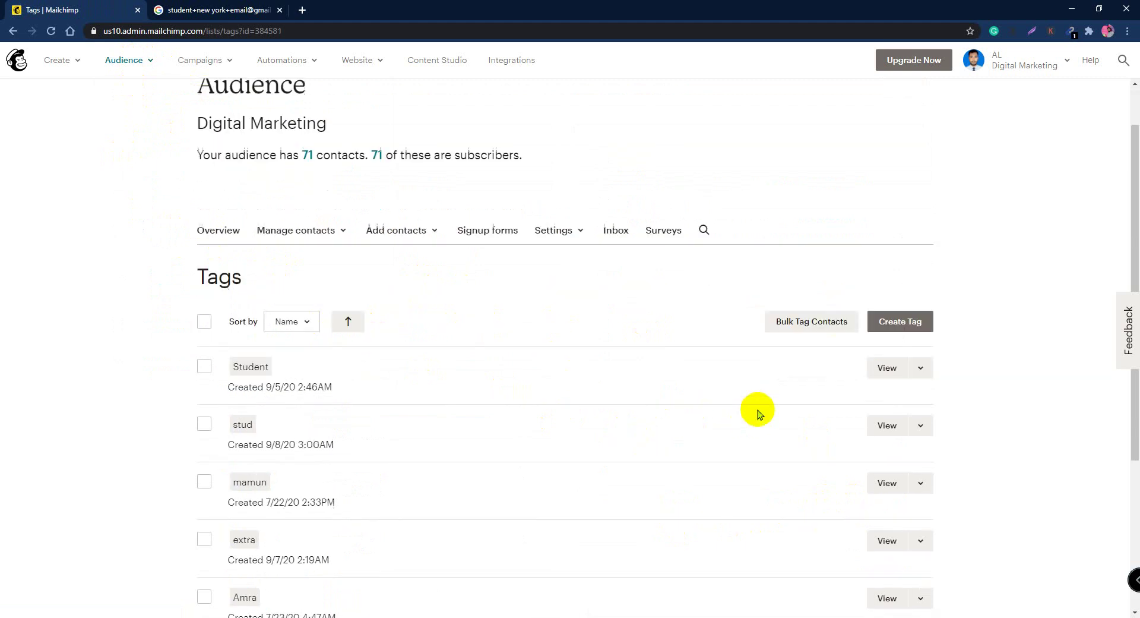
{"action": "scroll", "coordinate": [846, 368], "scroll_direction": "down", "scroll_amount": 3}
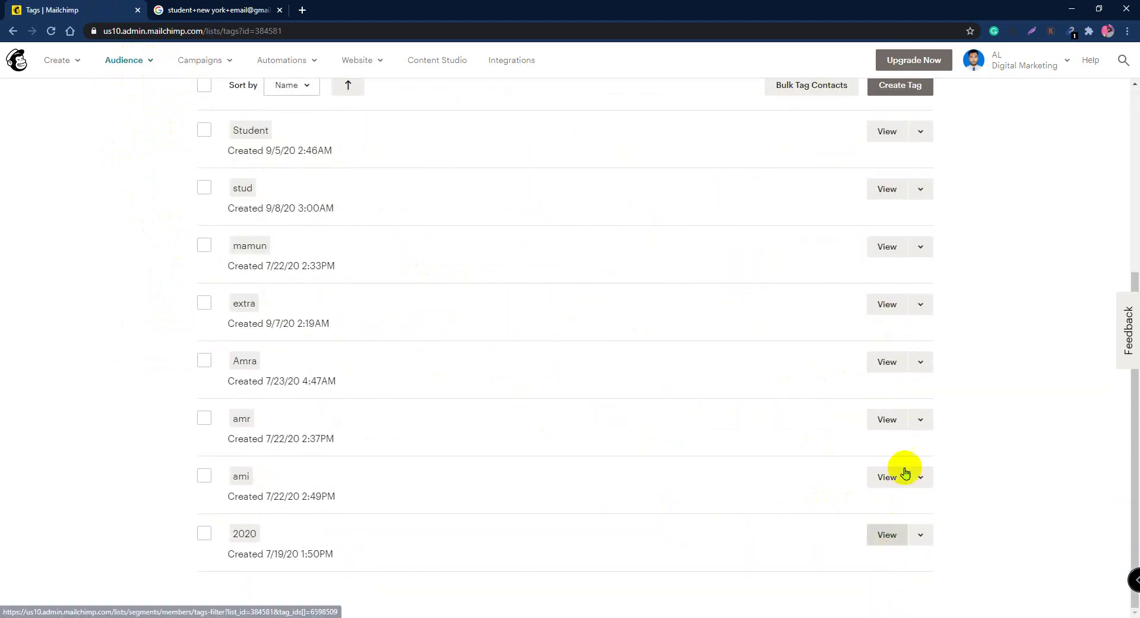
{"action": "scroll", "coordinate": [897, 402], "scroll_direction": "up", "scroll_amount": 5}
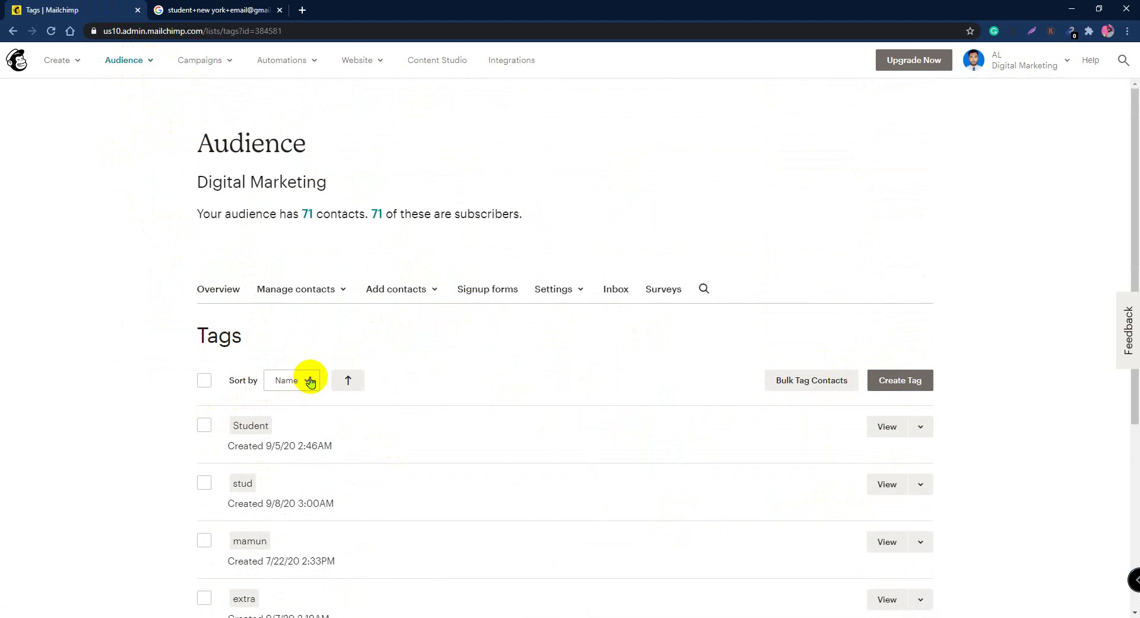
Keep the tags sorted by Name and review every tag with its creation date
{"action": "left_click", "coordinate": [293, 385]}
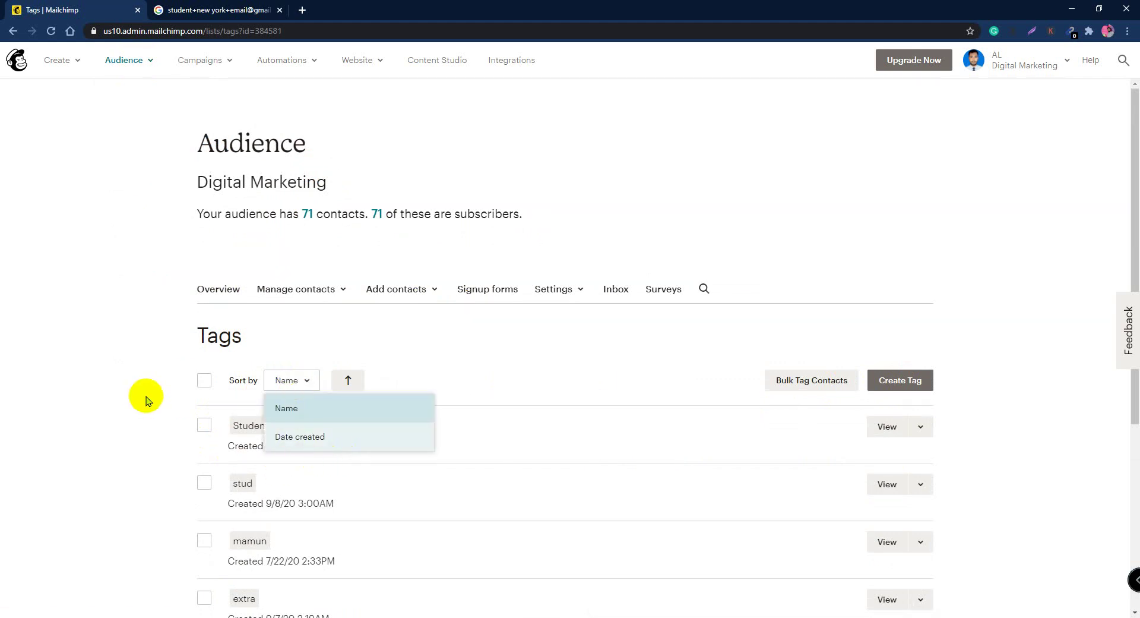
{"action": "left_click", "coordinate": [333, 408]}
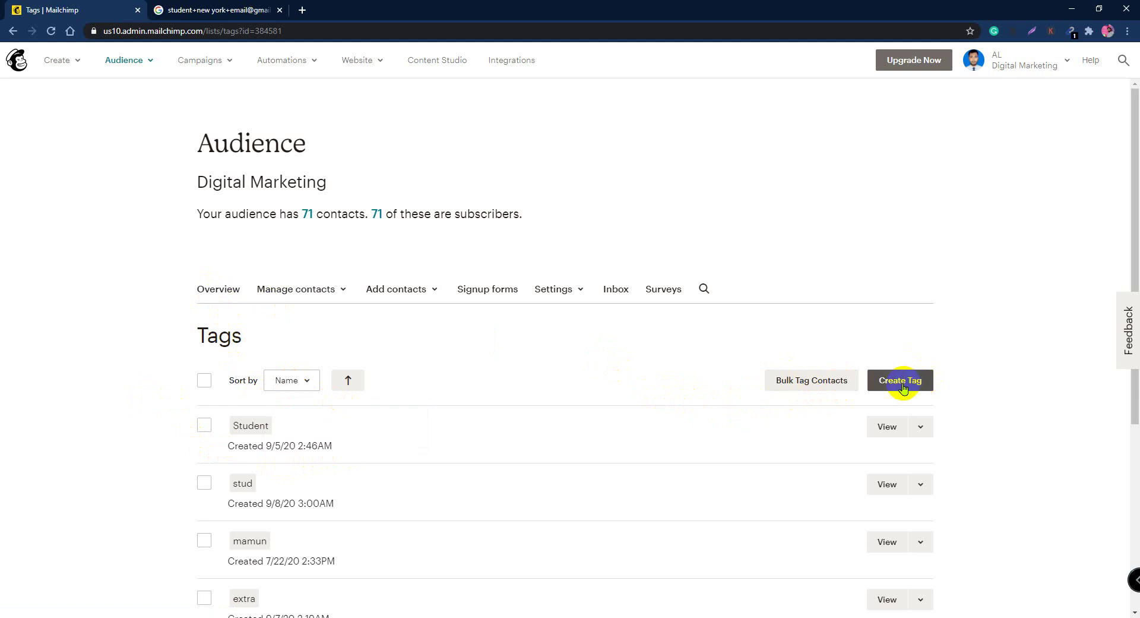
{"action": "scroll", "coordinate": [878, 395], "scroll_direction": "down", "scroll_amount": 3}
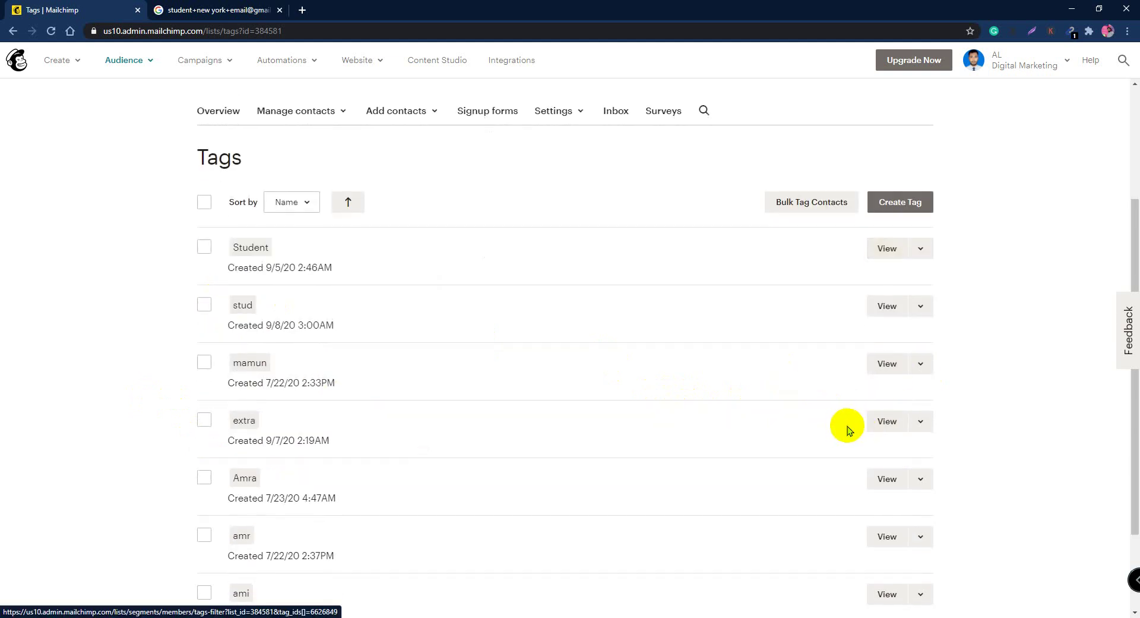
{"action": "scroll", "coordinate": [234, 356], "scroll_direction": "up", "scroll_amount": 2}
{"action": "scroll", "coordinate": [590, 423], "scroll_direction": "down", "scroll_amount": 3}
{"action": "scroll", "coordinate": [590, 422], "scroll_direction": "down", "scroll_amount": 1}
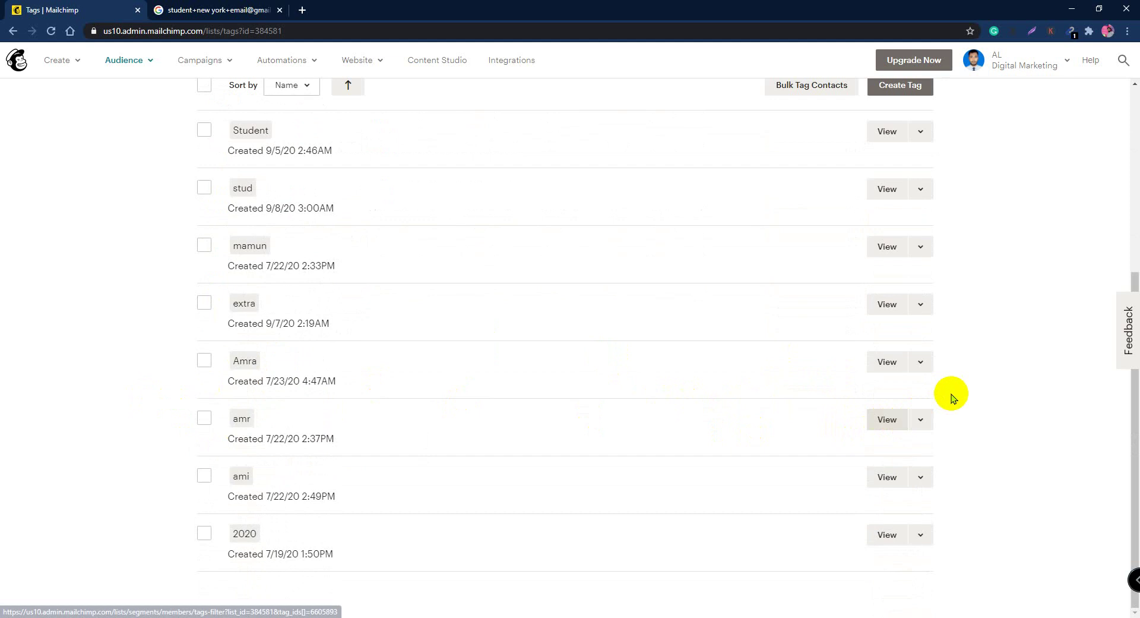
{"action": "scroll", "coordinate": [915, 315], "scroll_direction": "up", "scroll_amount": 4}
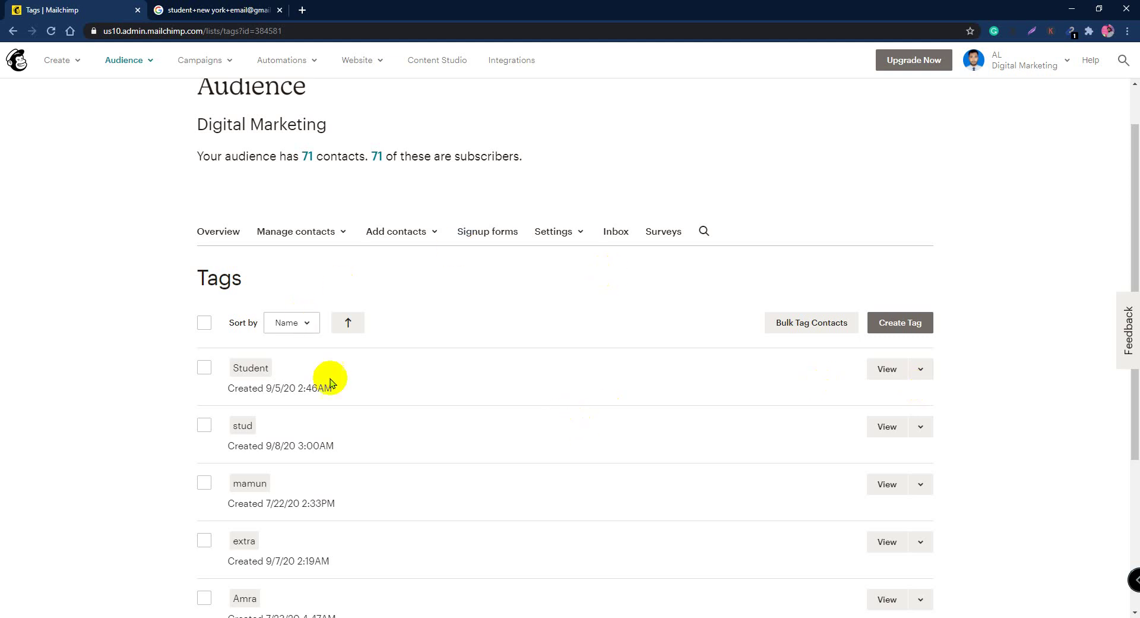
{"action": "scroll", "coordinate": [422, 415], "scroll_direction": "down", "scroll_amount": 4}
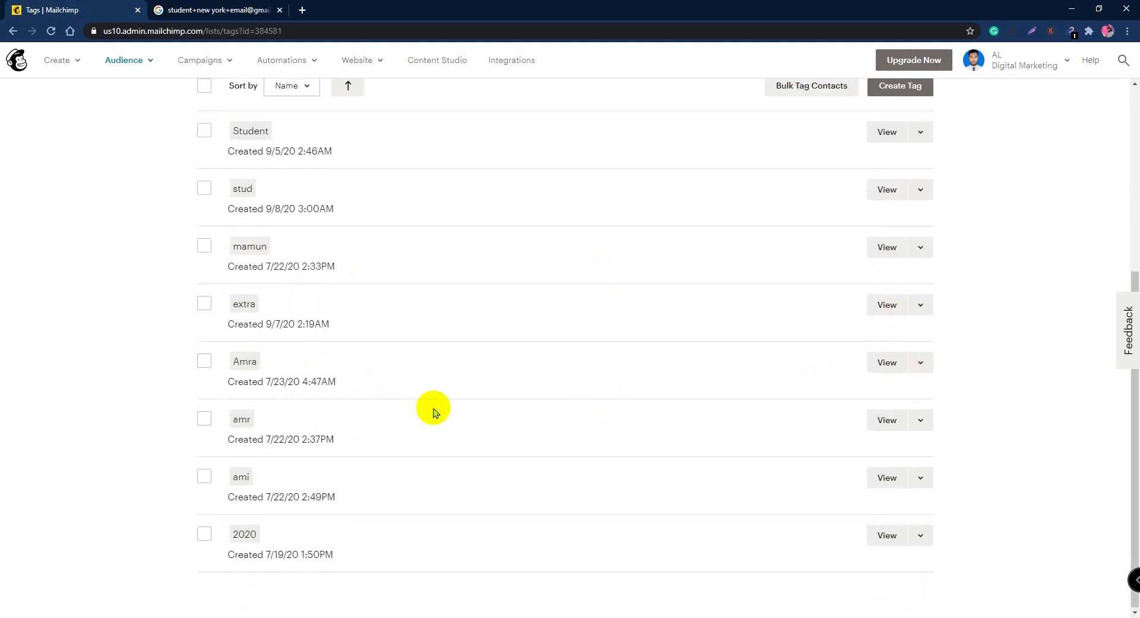
{"action": "scroll", "coordinate": [435, 410], "scroll_direction": "up", "scroll_amount": 5}
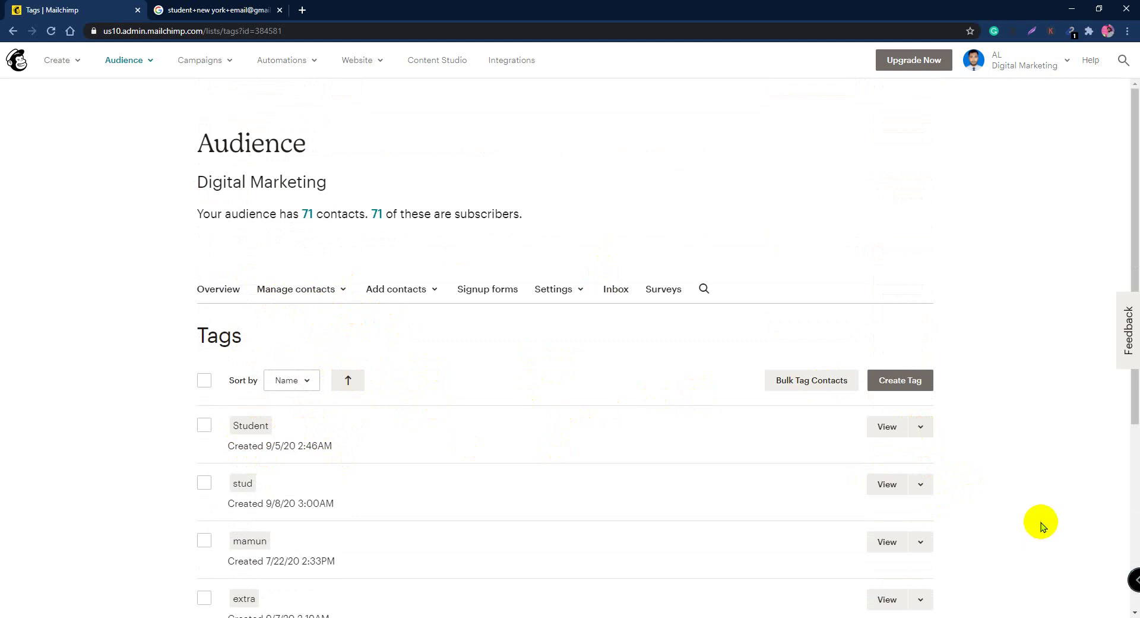
Check the actions available for the Student tag, and view the contacts that carry it
{"action": "left_click", "coordinate": [922, 427]}
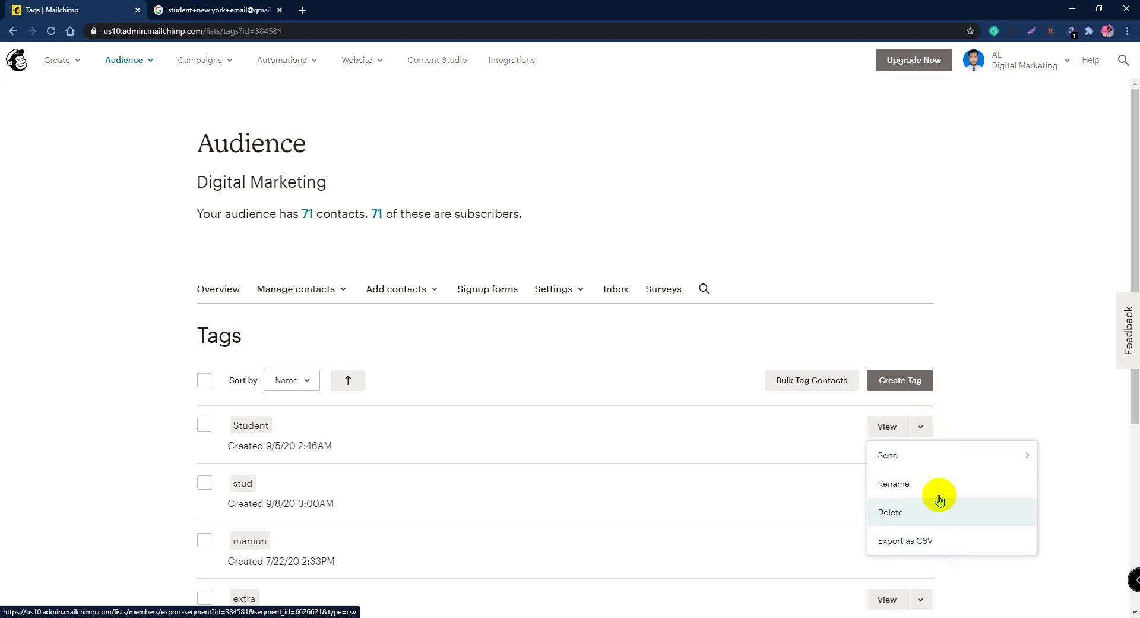
{"action": "left_click", "coordinate": [887, 426]}
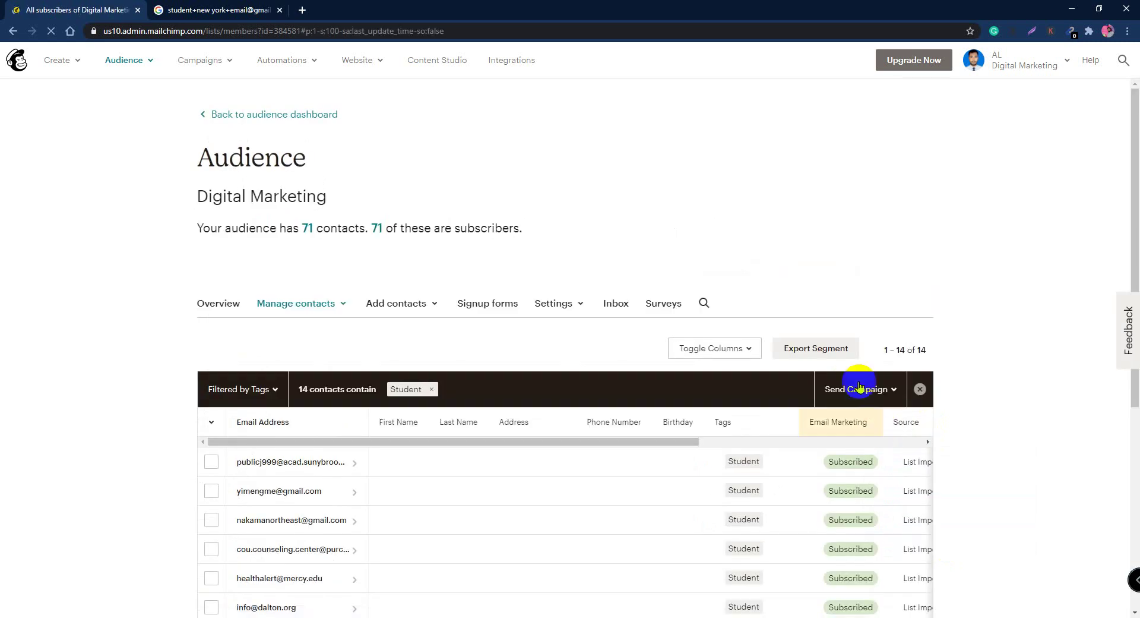
{"action": "scroll", "coordinate": [410, 249], "scroll_direction": "down", "scroll_amount": 3}
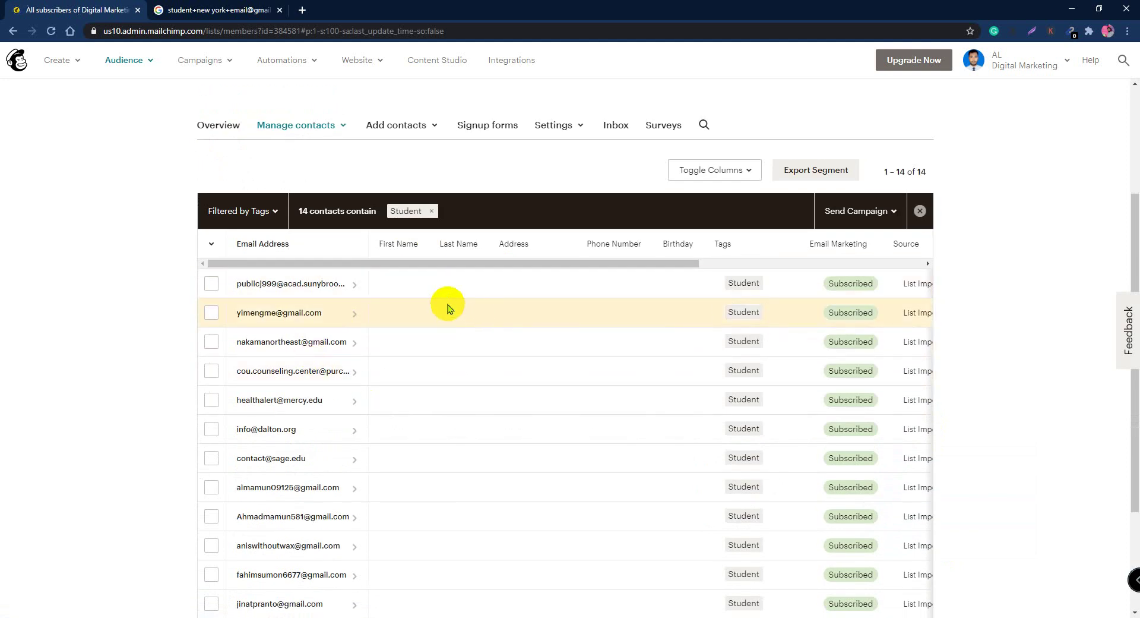
{"action": "scroll", "coordinate": [448, 315], "scroll_direction": "down", "scroll_amount": 3}
{"action": "scroll", "coordinate": [316, 347], "scroll_direction": "up", "scroll_amount": 5}
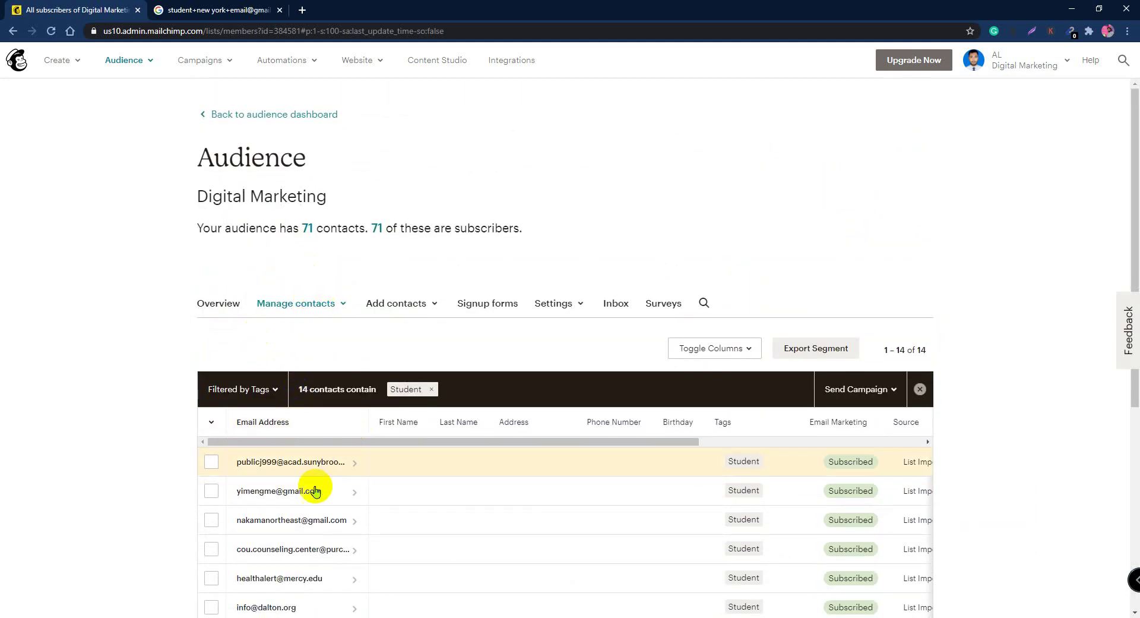
{"action": "scroll", "coordinate": [346, 389], "scroll_direction": "down", "scroll_amount": 4}
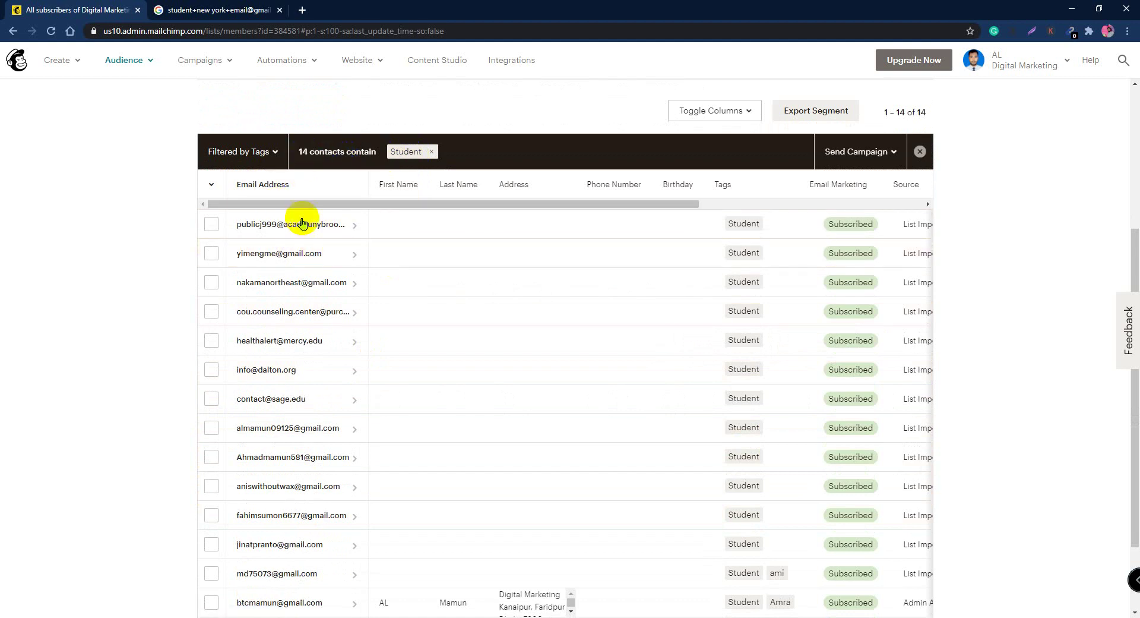
Examine the contacts filtered by the Student tag, including their other tags, subscription status and contact details
{"action": "scroll", "coordinate": [733, 300], "scroll_direction": "up", "scroll_amount": 3}
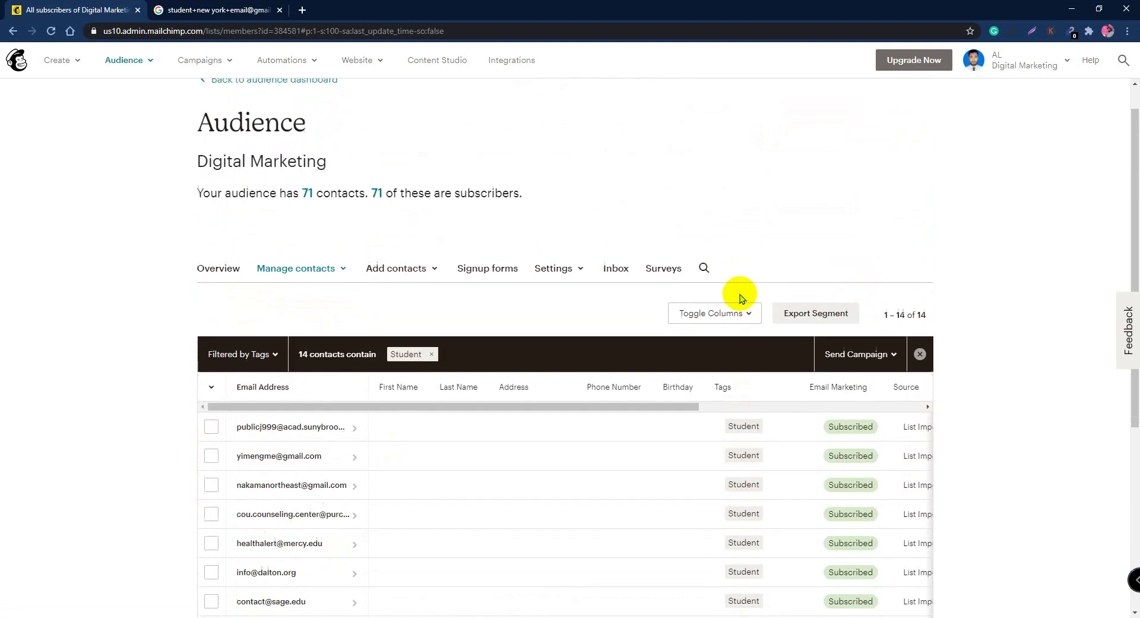
{"action": "scroll", "coordinate": [653, 387], "scroll_direction": "down", "scroll_amount": 5}
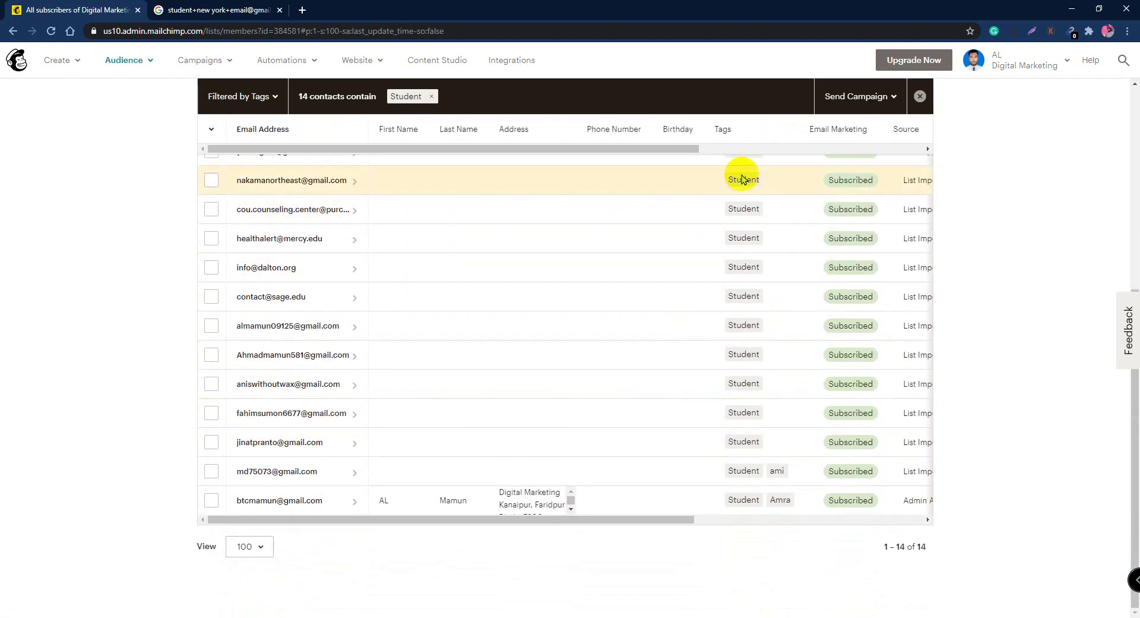
{"action": "scroll", "coordinate": [743, 178], "scroll_direction": "up", "scroll_amount": 3}
{"action": "scroll", "coordinate": [742, 360], "scroll_direction": "down", "scroll_amount": 5}
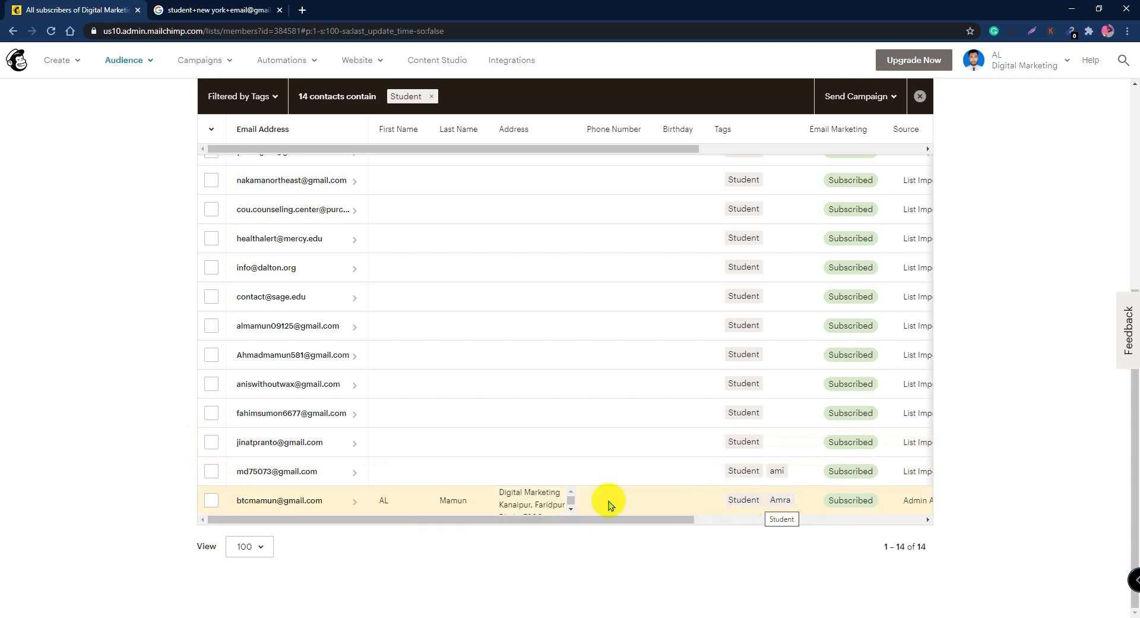
{"action": "scroll", "coordinate": [602, 364], "scroll_direction": "up", "scroll_amount": 2}
{"action": "scroll", "coordinate": [607, 368], "scroll_direction": "up", "scroll_amount": 5}
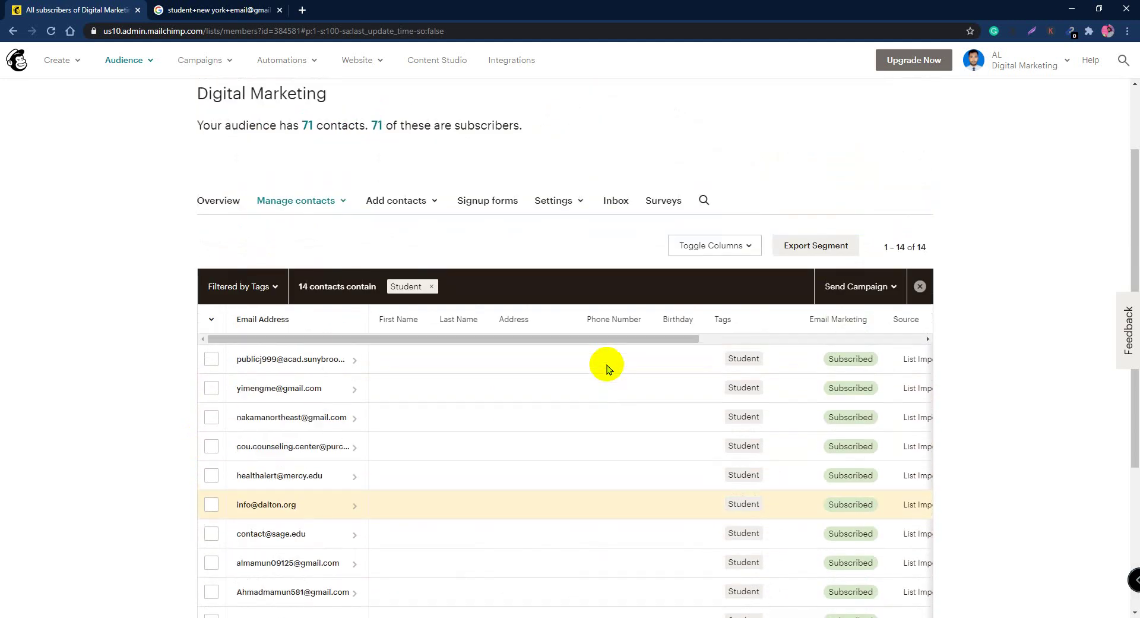
{"action": "scroll", "coordinate": [607, 369], "scroll_direction": "down", "scroll_amount": 4}
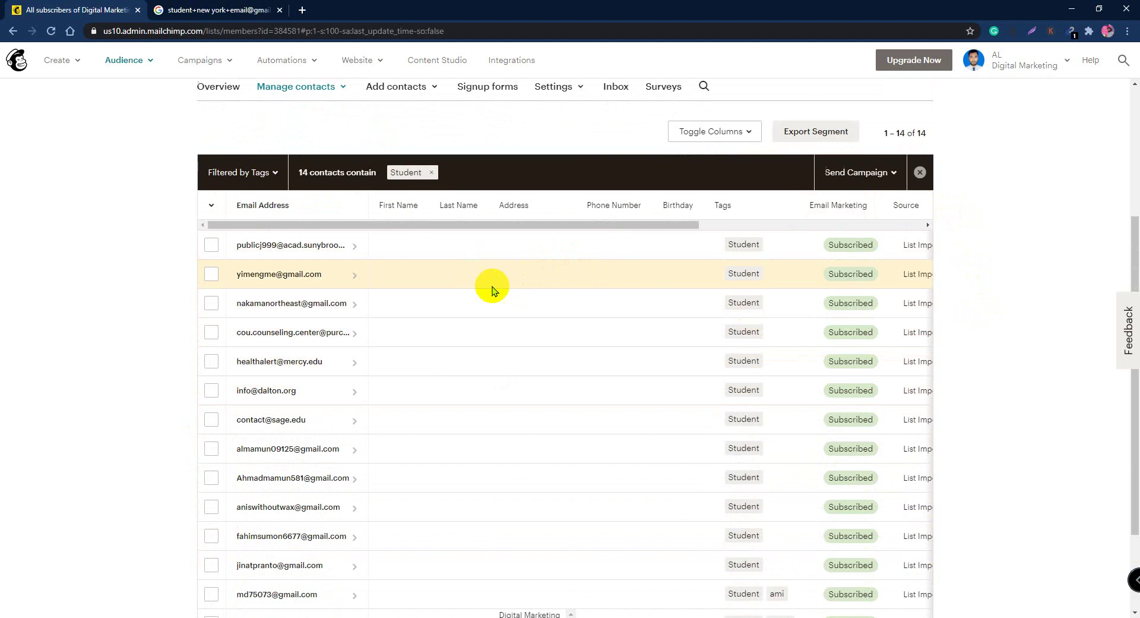
{"action": "scroll", "coordinate": [376, 332], "scroll_direction": "up", "scroll_amount": 3}
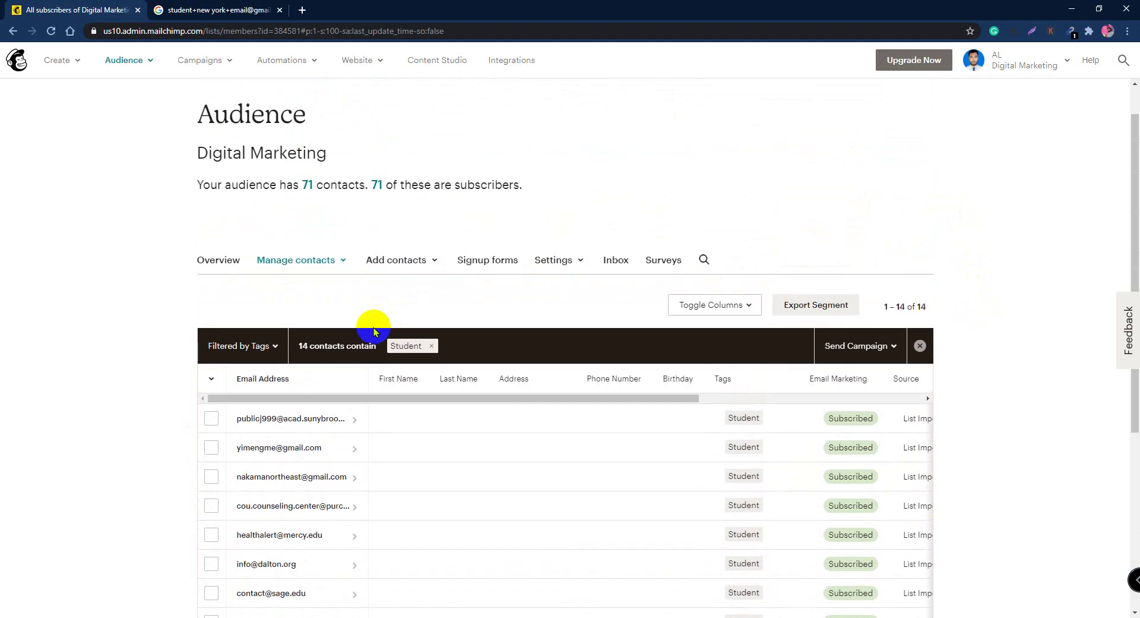
View the signup form types offered for the Digital Marketing audience, and return to its tag list to look through the entries
{"action": "left_click", "coordinate": [389, 268]}
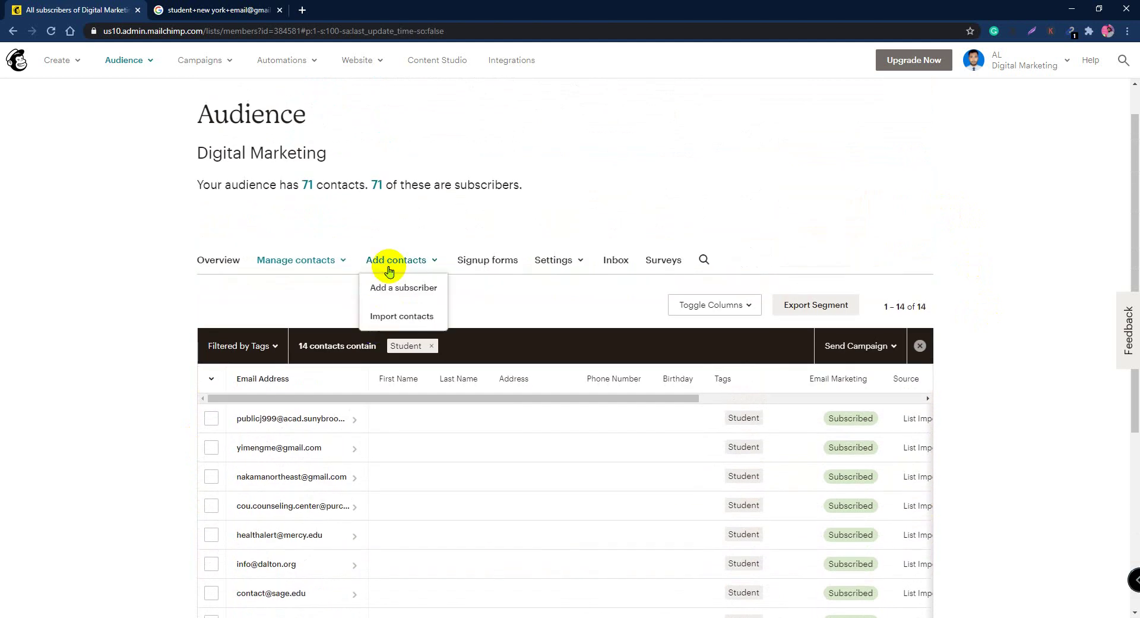
{"action": "left_click", "coordinate": [483, 264]}
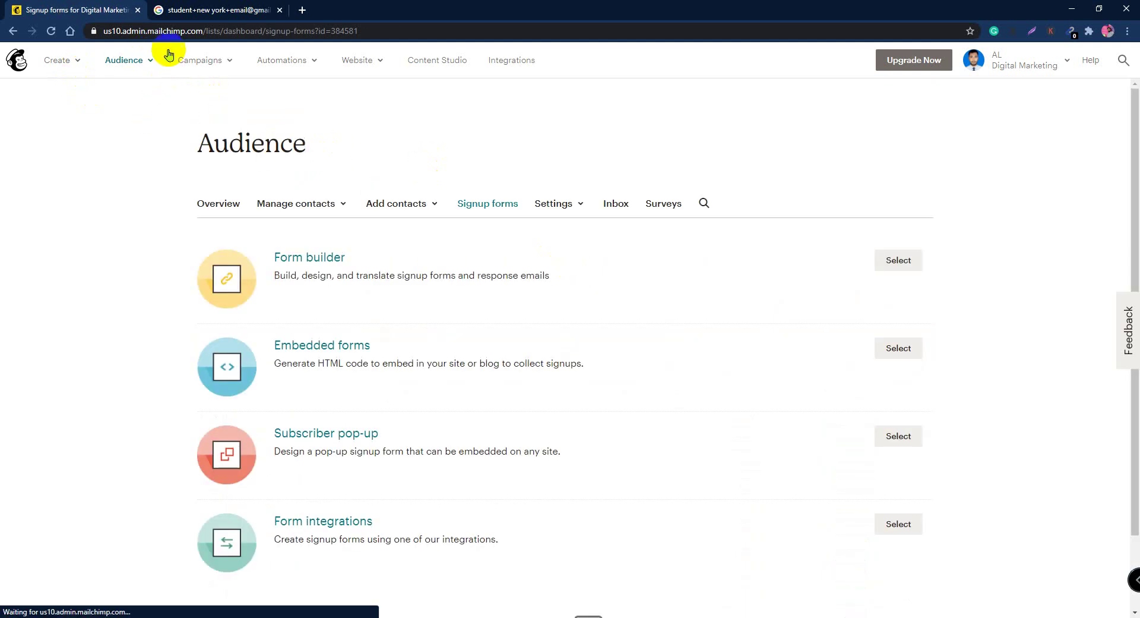
{"action": "left_click", "coordinate": [123, 60]}
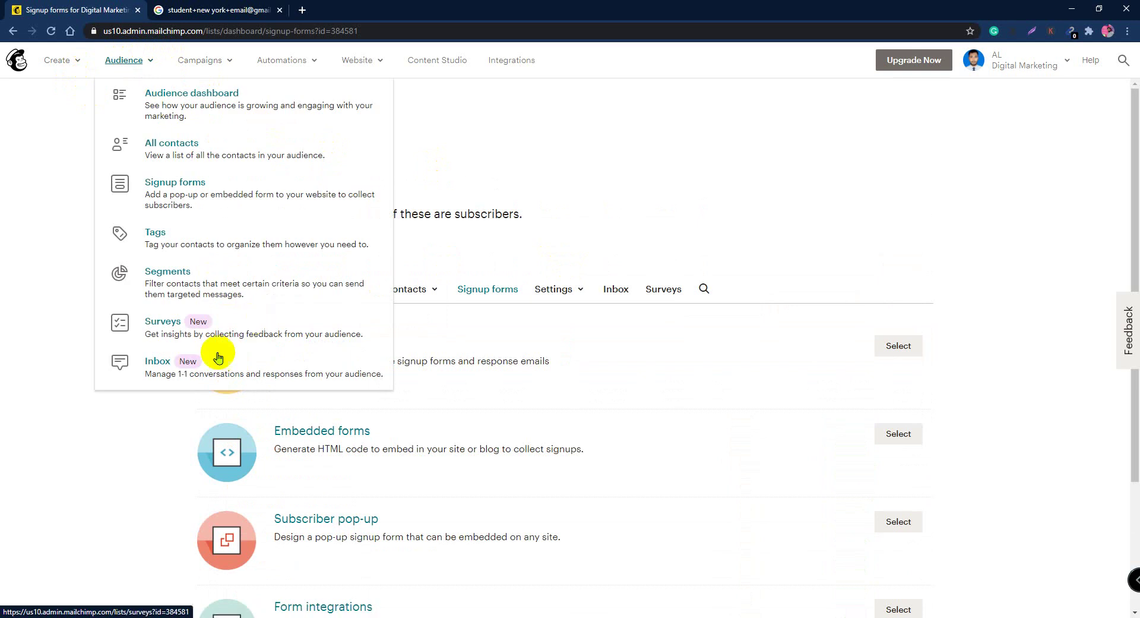
{"action": "left_click", "coordinate": [198, 239]}
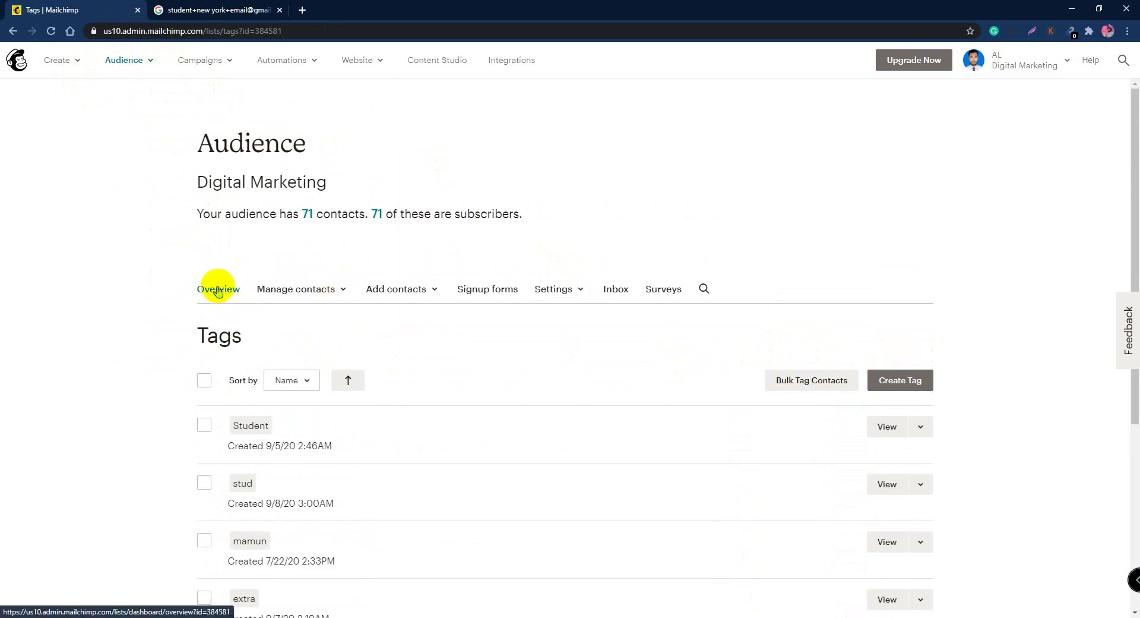
{"action": "scroll", "coordinate": [229, 323], "scroll_direction": "down", "scroll_amount": 5}
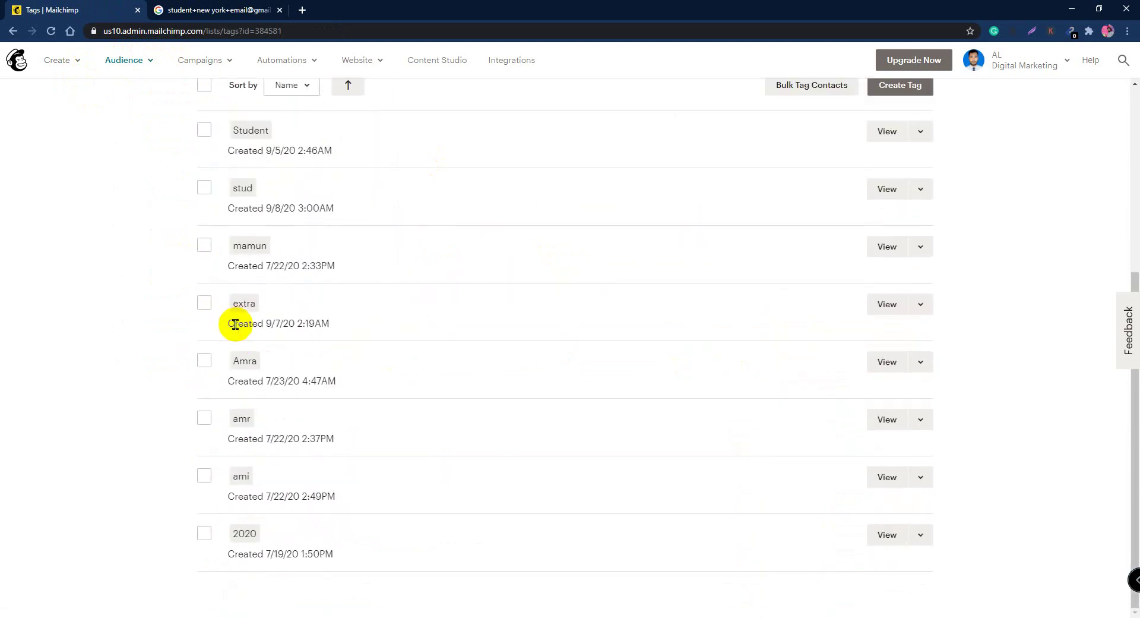
{"action": "scroll", "coordinate": [235, 324], "scroll_direction": "up", "scroll_amount": 5}
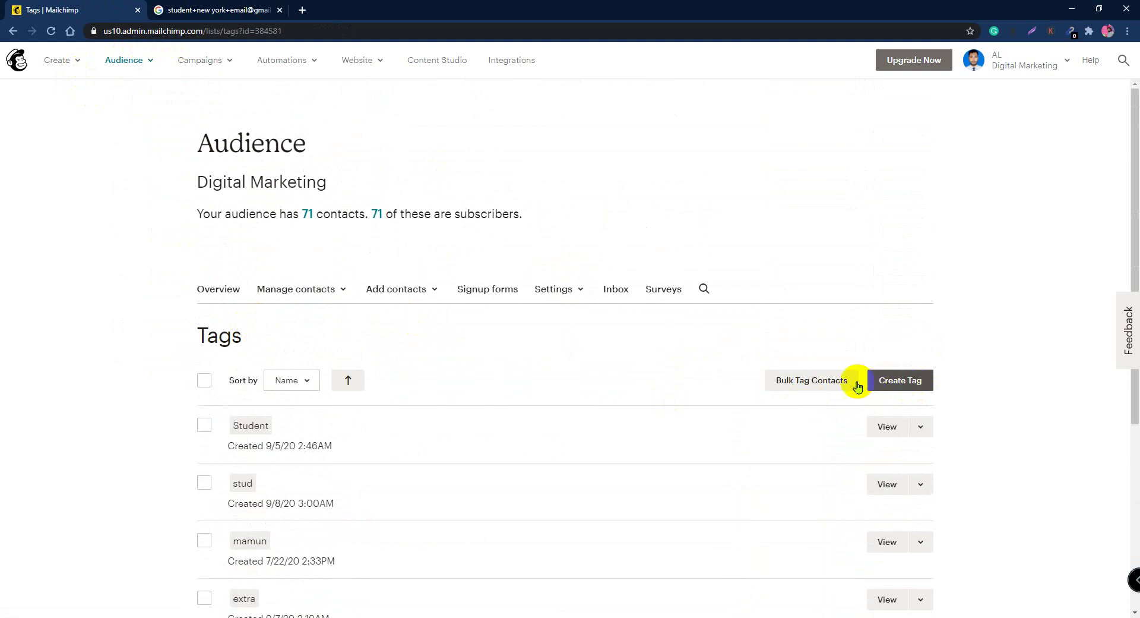
Open the audience's Overview and review its contact counts and the open, click, subscribe and unsubscribe rates
{"action": "left_click", "coordinate": [218, 290]}
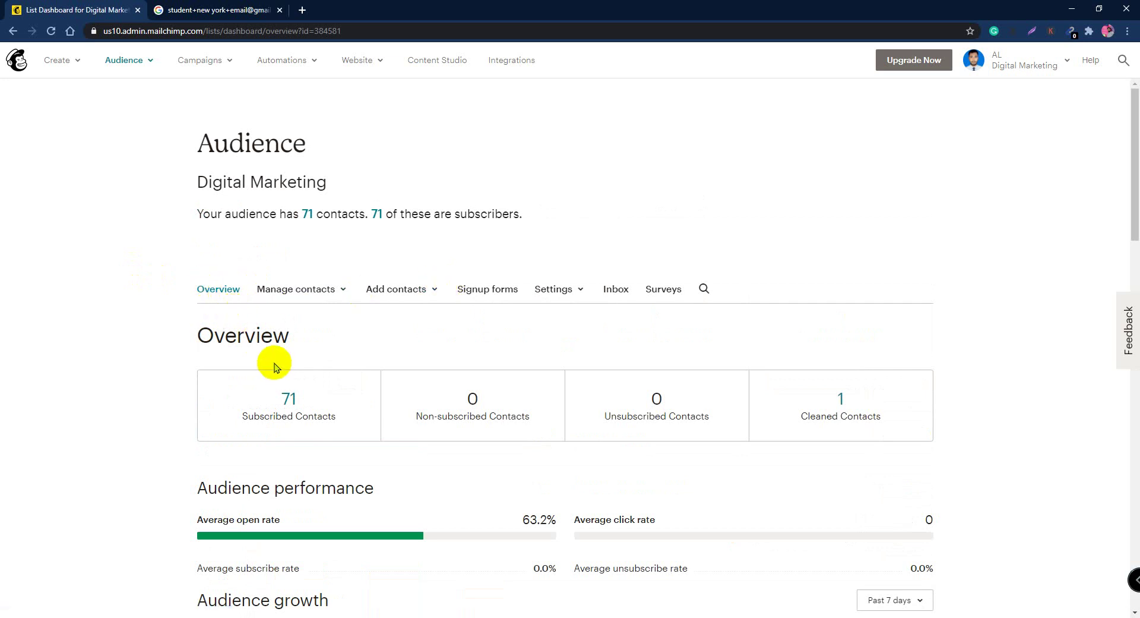
{"action": "scroll", "coordinate": [275, 367], "scroll_direction": "down", "scroll_amount": 2}
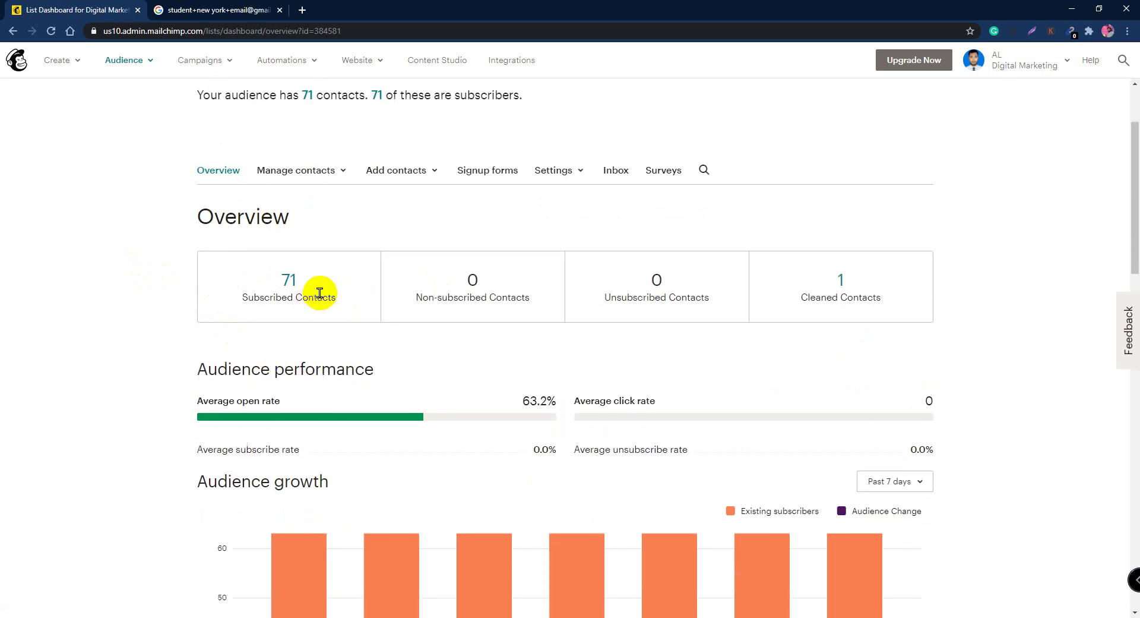
{"action": "scroll", "coordinate": [301, 293], "scroll_direction": "down", "scroll_amount": 1}
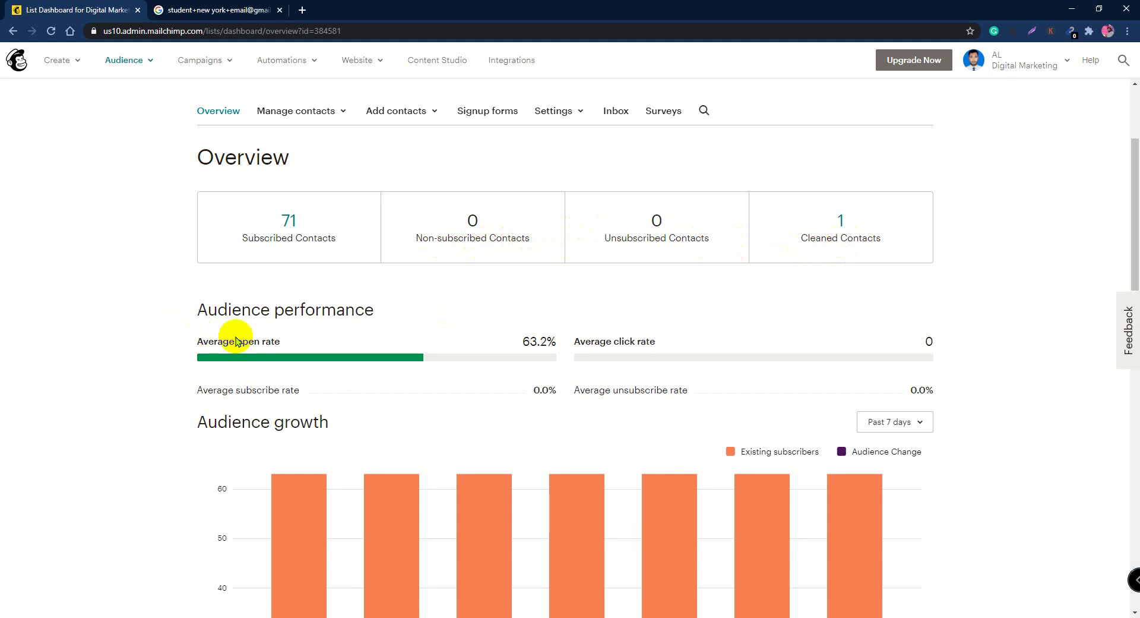
{"action": "scroll", "coordinate": [294, 336], "scroll_direction": "down", "scroll_amount": 1}
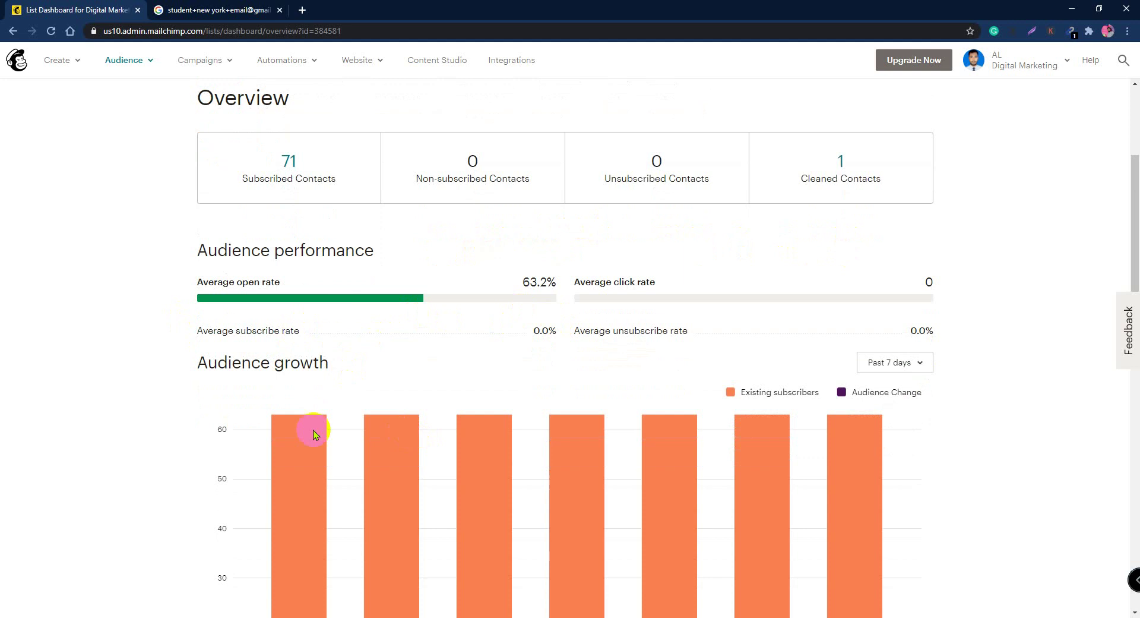
{"action": "scroll", "coordinate": [324, 322], "scroll_direction": "down", "scroll_amount": 3}
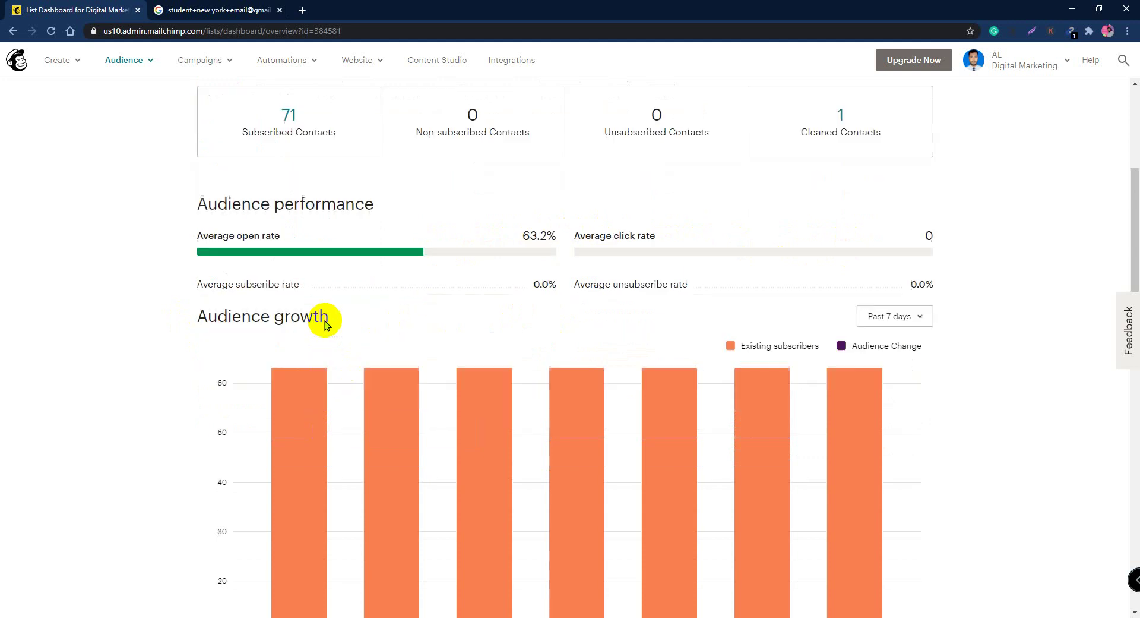
Examine the overview's audience growth chart, campaign performance, top email clients and top locations
{"action": "scroll", "coordinate": [411, 373], "scroll_direction": "down", "scroll_amount": 10}
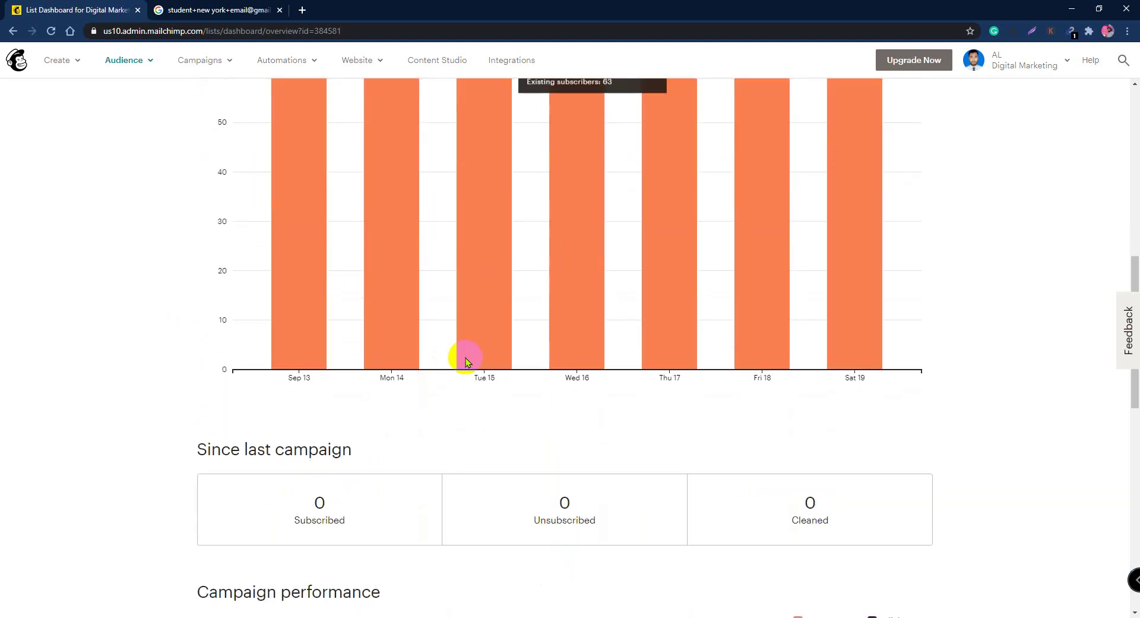
{"action": "scroll", "coordinate": [616, 366], "scroll_direction": "down", "scroll_amount": 5}
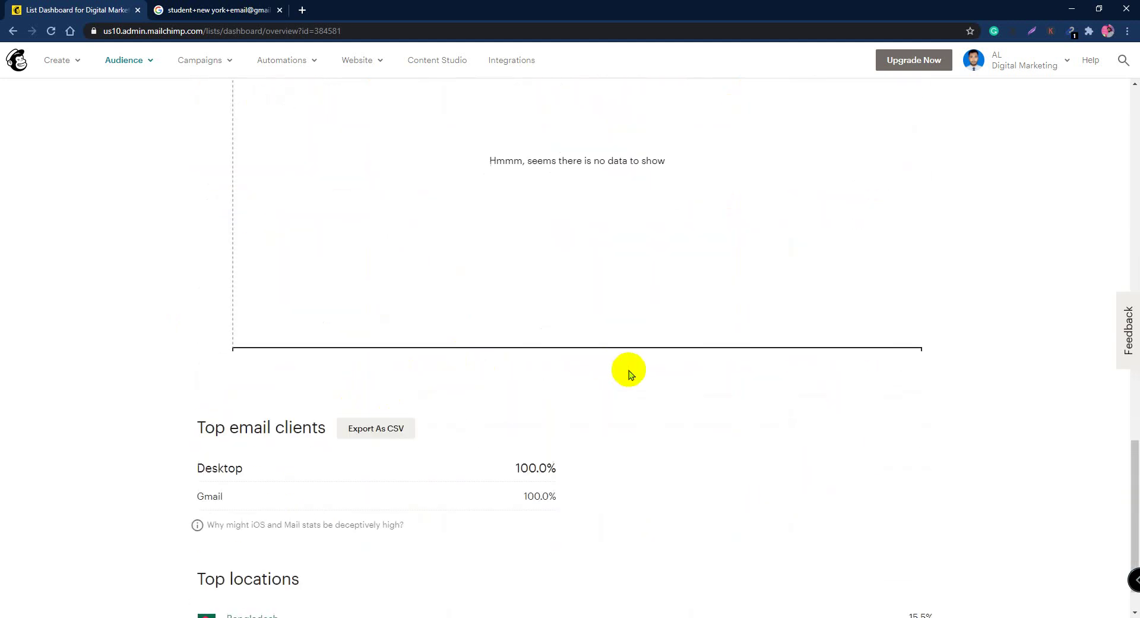
{"action": "scroll", "coordinate": [631, 373], "scroll_direction": "down", "scroll_amount": 1}
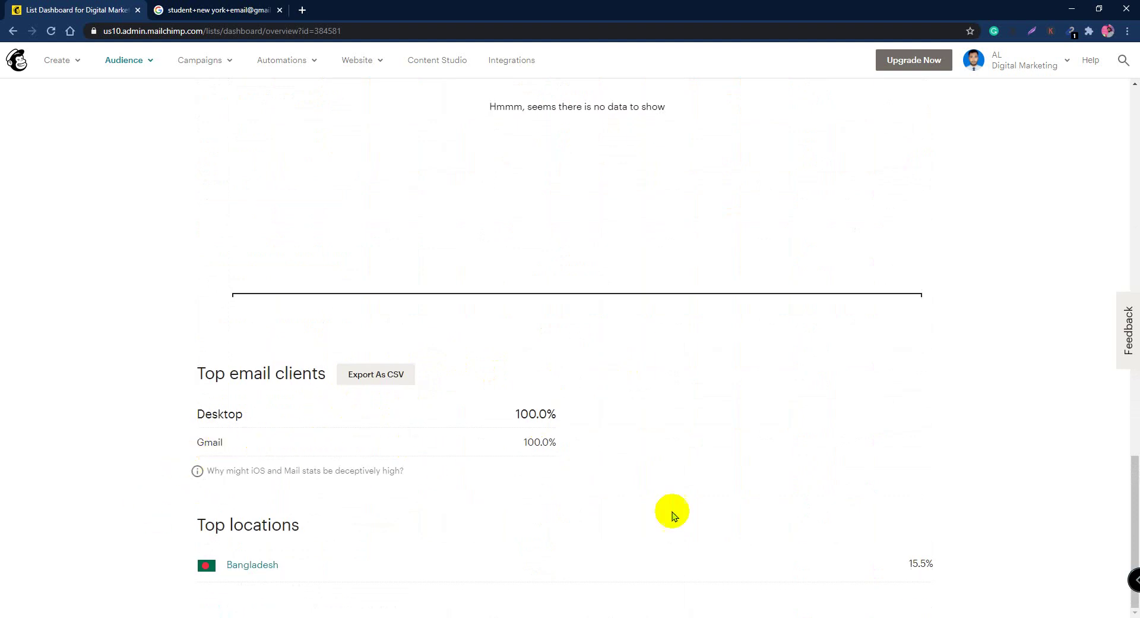
{"action": "scroll", "coordinate": [291, 553], "scroll_direction": "up", "scroll_amount": 5}
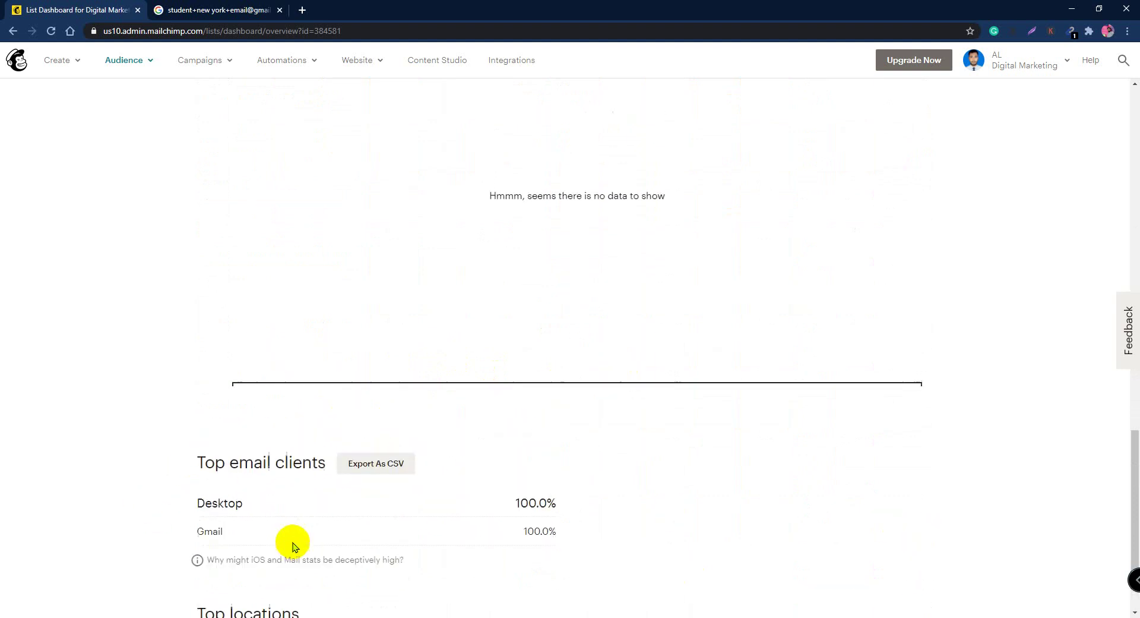
{"action": "scroll", "coordinate": [474, 442], "scroll_direction": "up", "scroll_amount": 8}
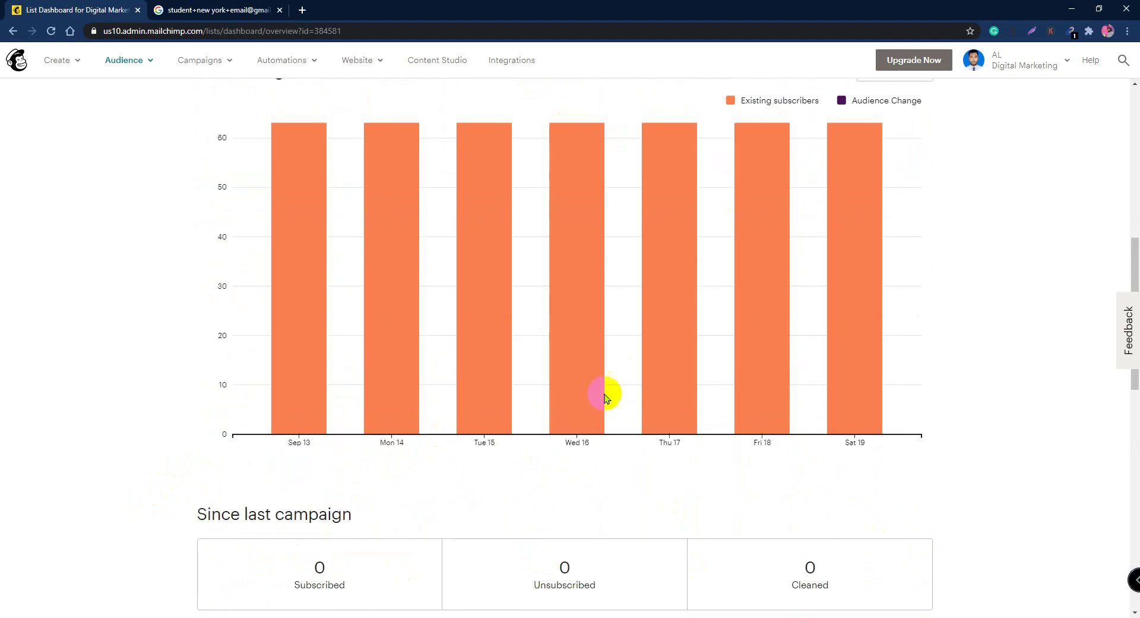
{"action": "scroll", "coordinate": [483, 407], "scroll_direction": "up", "scroll_amount": 4}
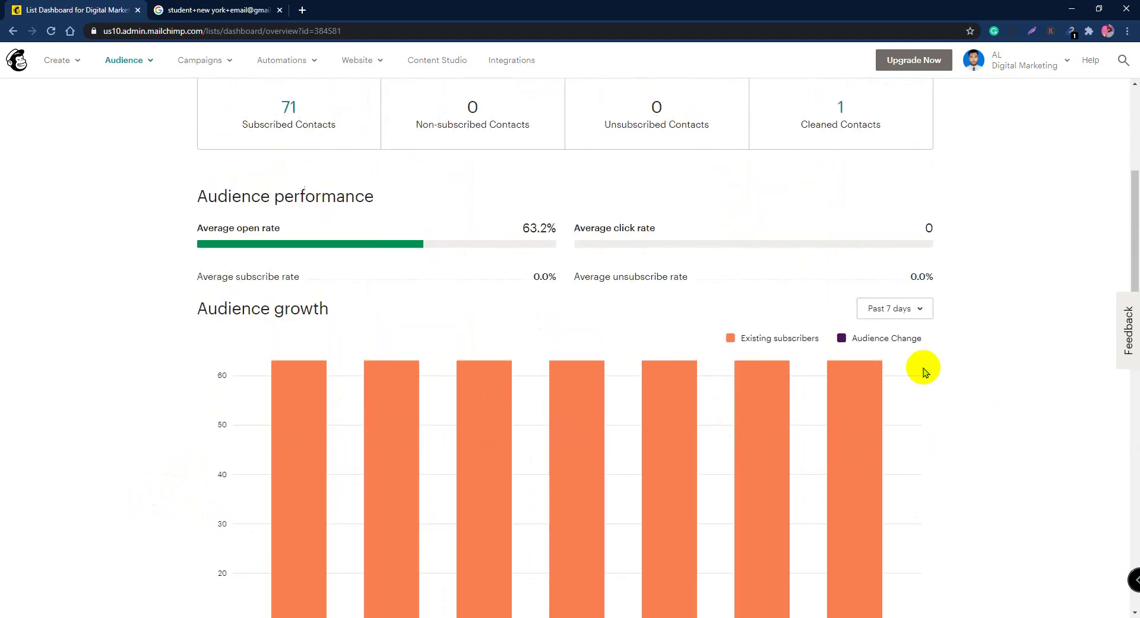
{"action": "scroll", "coordinate": [250, 327], "scroll_direction": "up", "scroll_amount": 2}
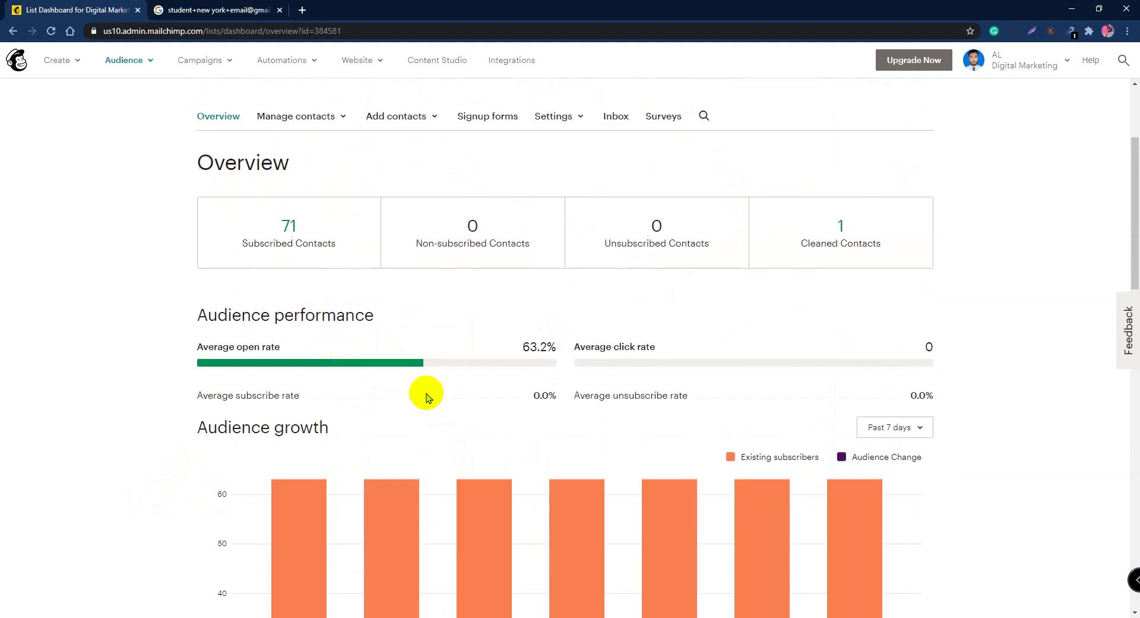
{"action": "scroll", "coordinate": [739, 397], "scroll_direction": "up", "scroll_amount": 3}
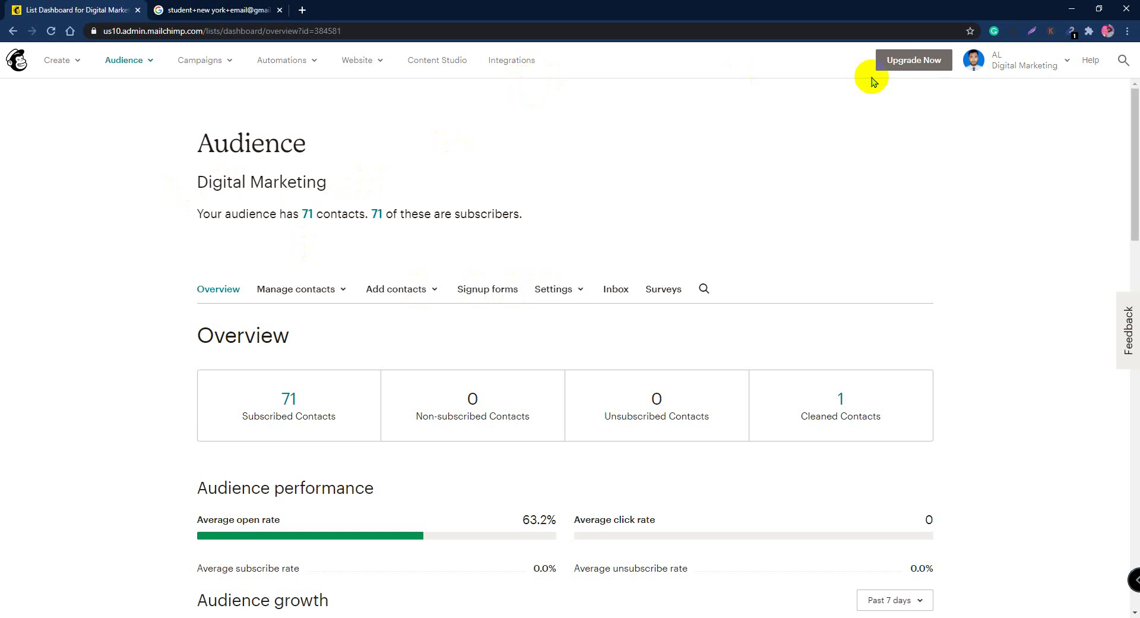
Look over the Audience section's options and open Content Studio
{"action": "left_click", "coordinate": [915, 64]}
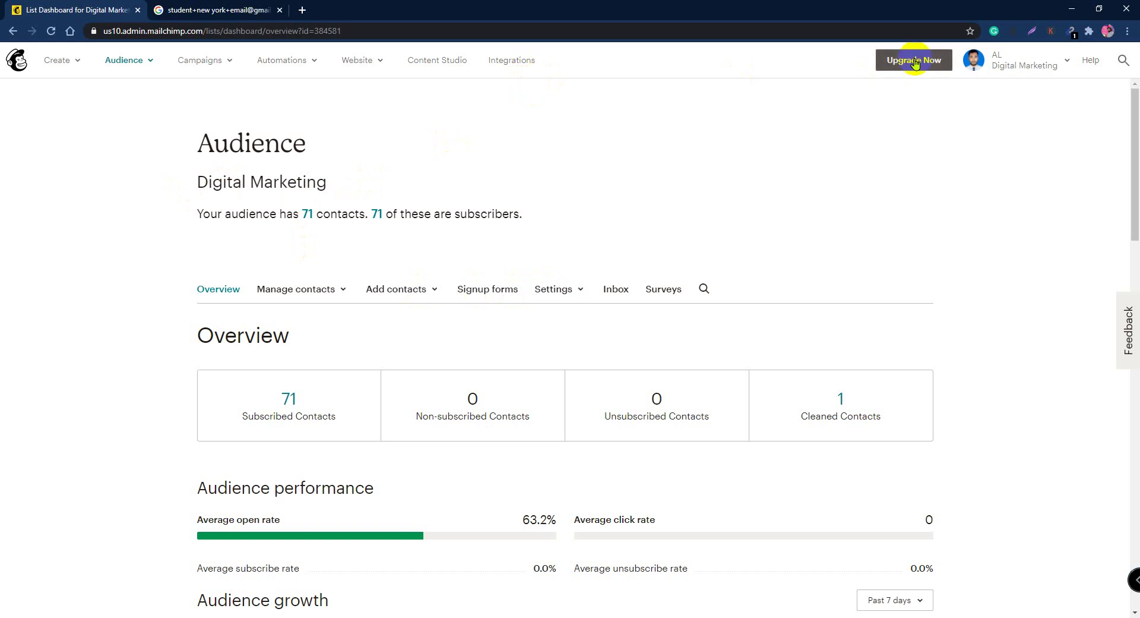
{"action": "left_click", "coordinate": [124, 61]}
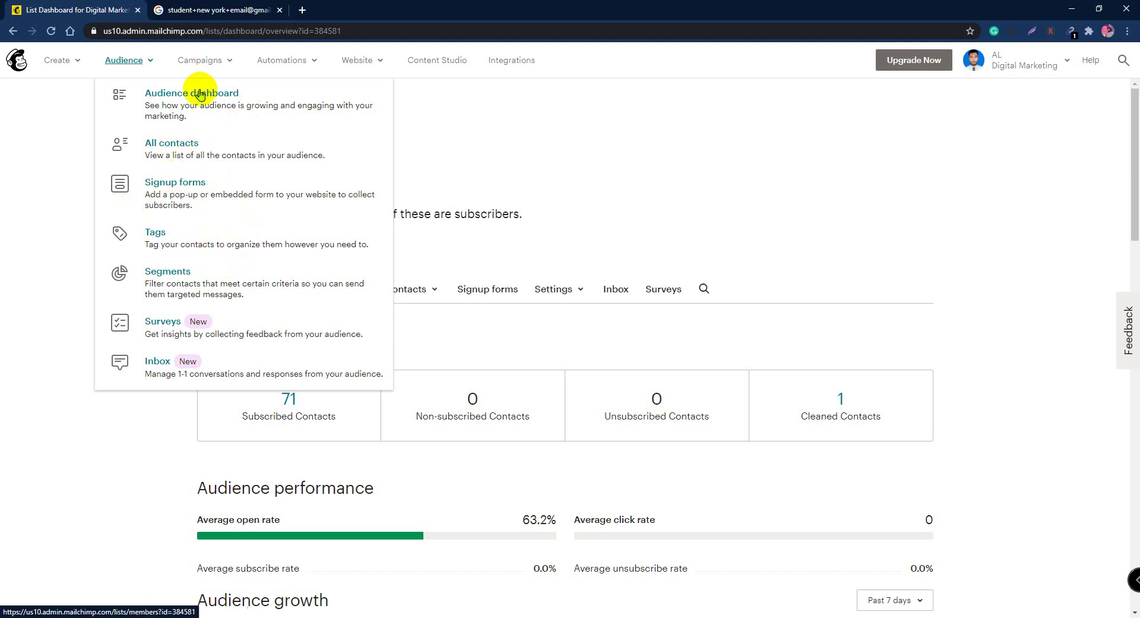
{"action": "left_click", "coordinate": [440, 62]}
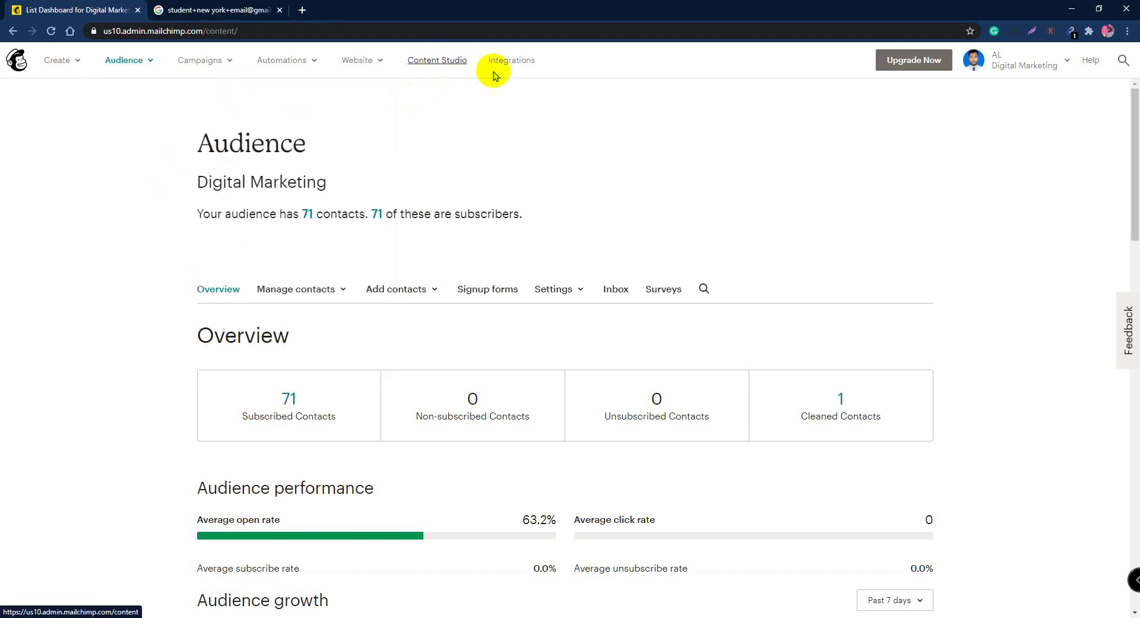
Look through the Automations, Campaigns, Audience and Create options, and open the contact import page
{"action": "left_click", "coordinate": [291, 62]}
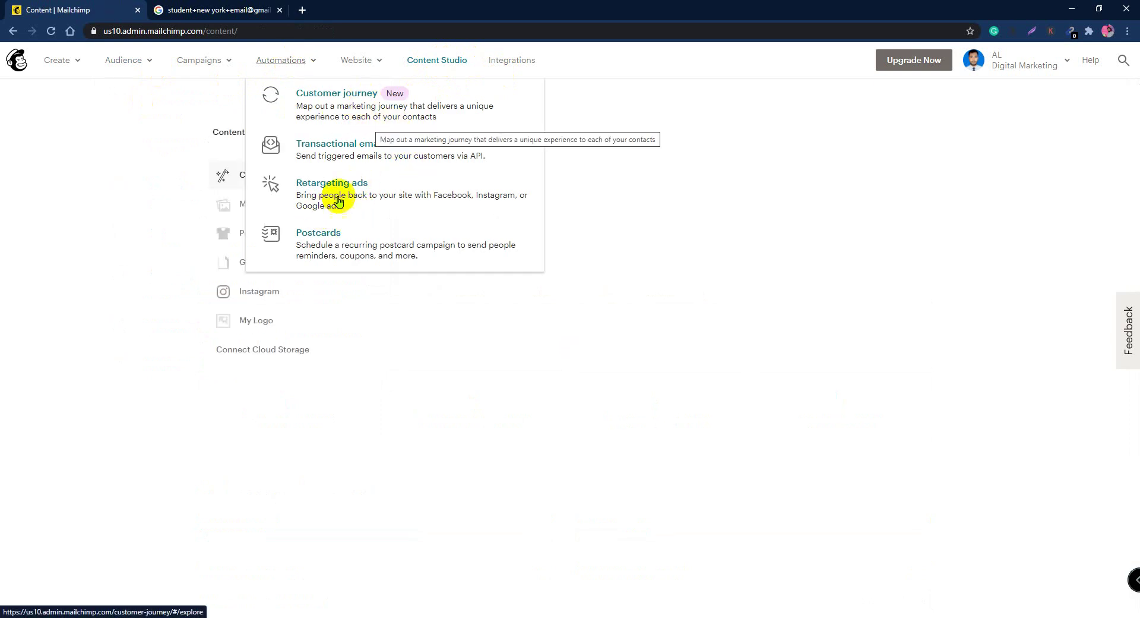
{"action": "left_click", "coordinate": [210, 65]}
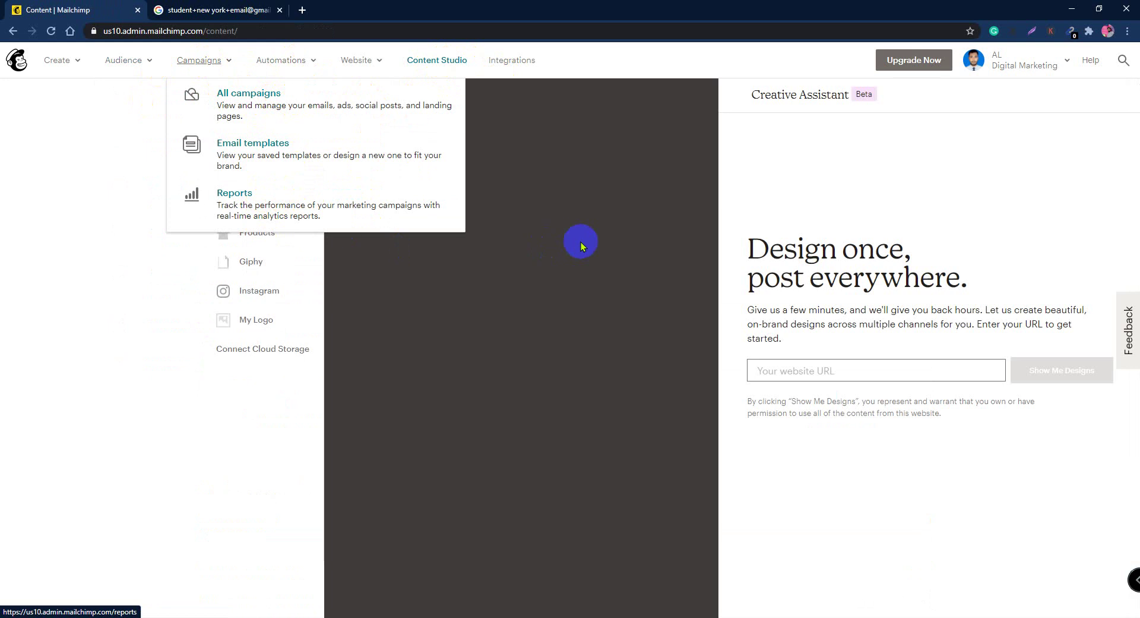
{"action": "left_click", "coordinate": [126, 57]}
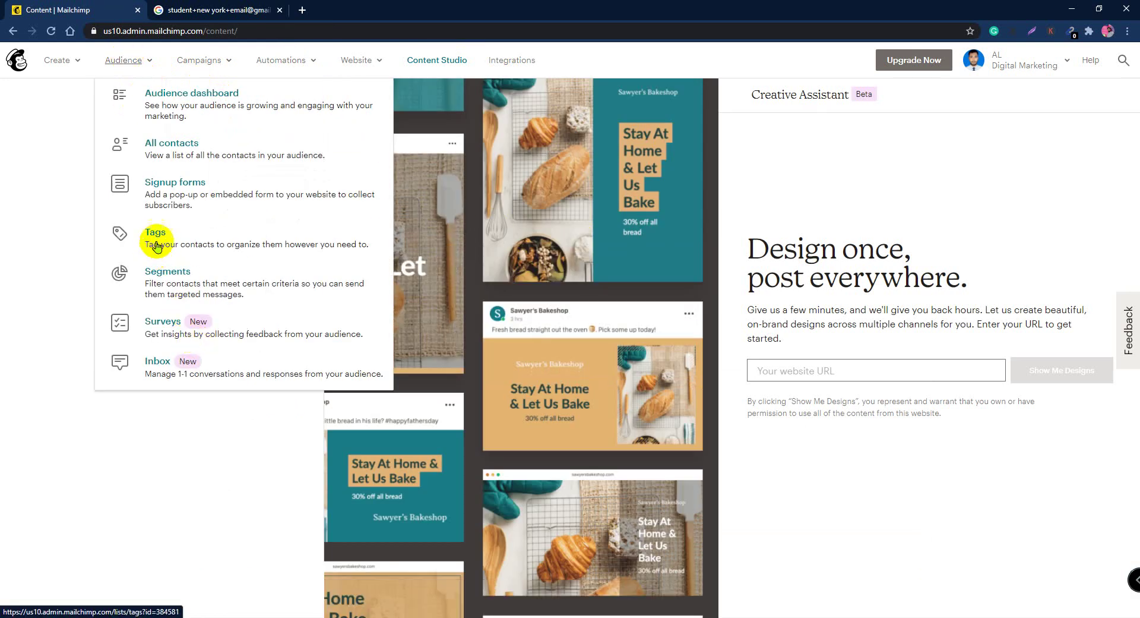
{"action": "left_click", "coordinate": [57, 60]}
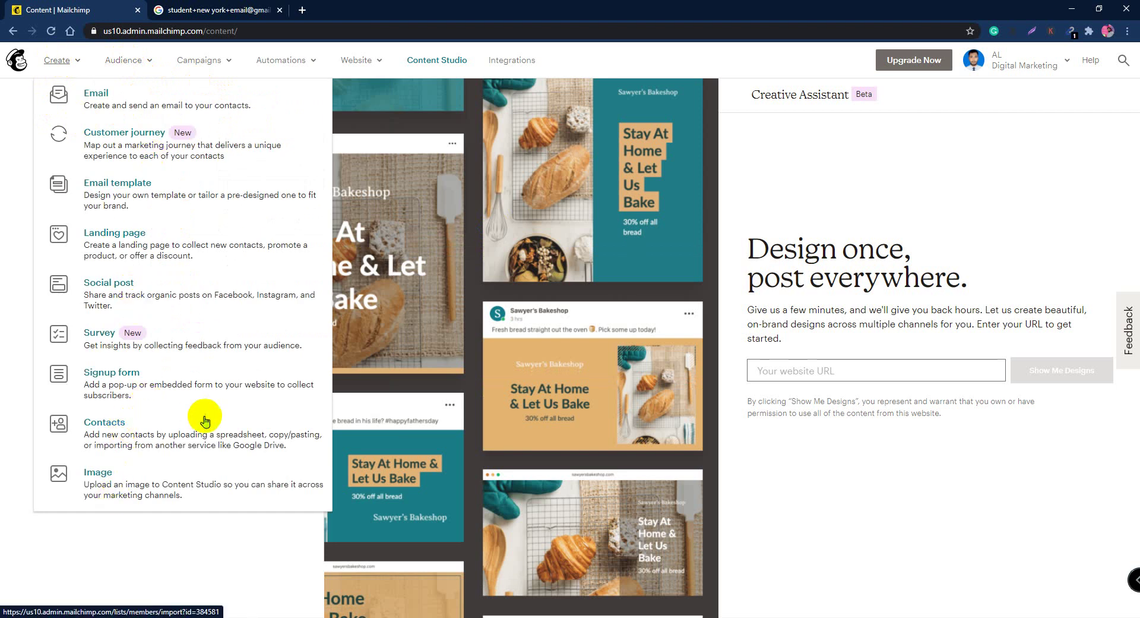
{"action": "left_click", "coordinate": [133, 433]}
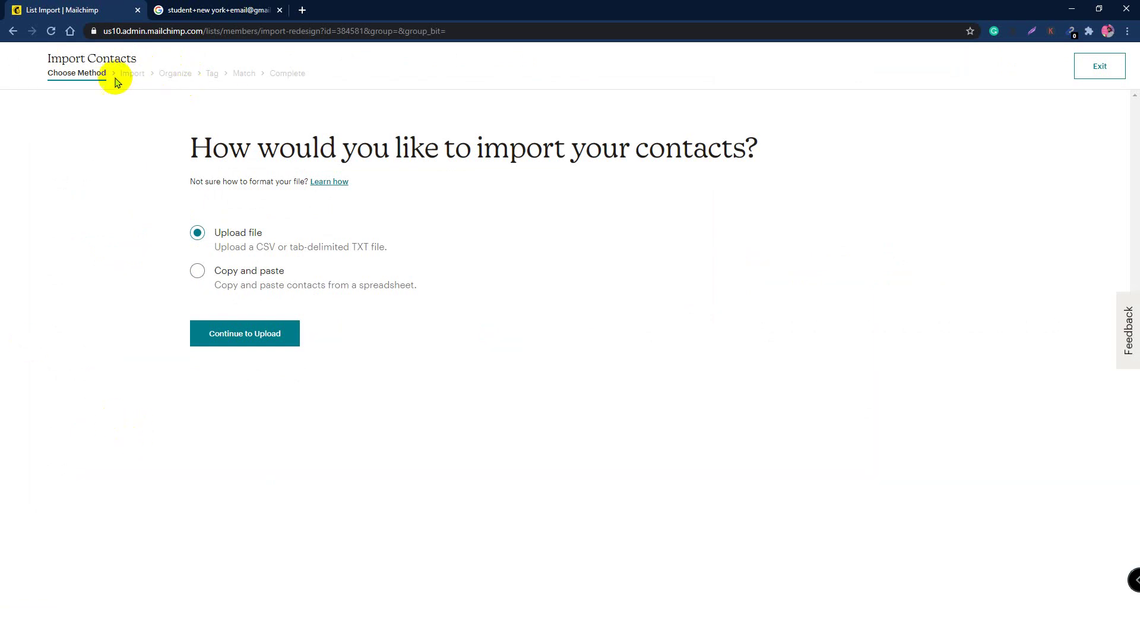
Leave the contact import, return to Content Studio and view the uploaded images in My Files
{"action": "left_click", "coordinate": [13, 31]}
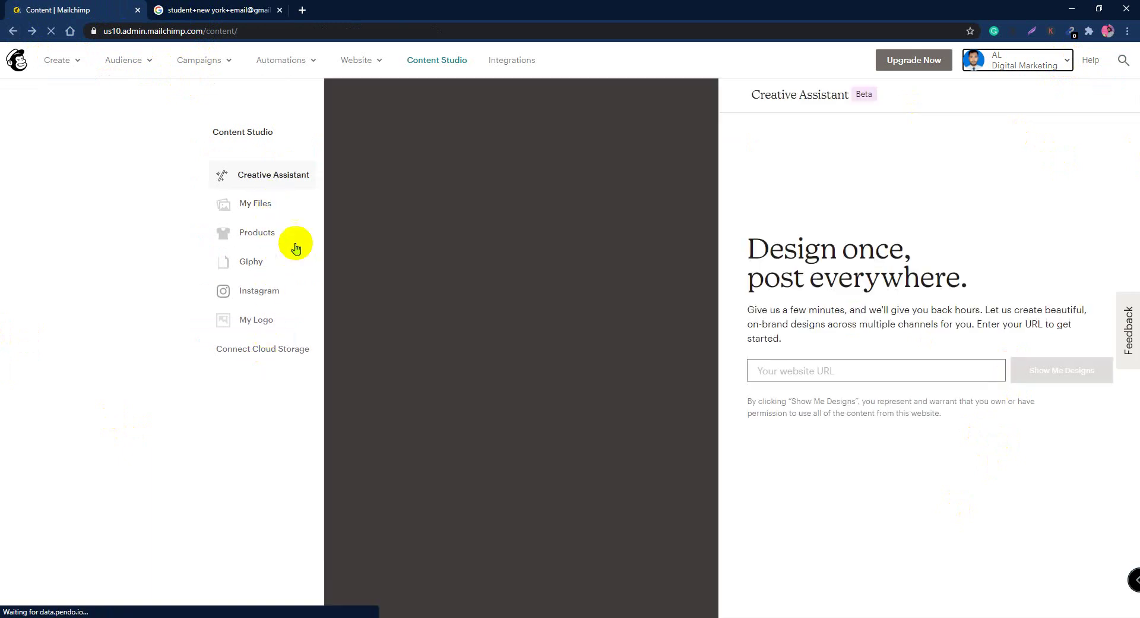
{"action": "left_click", "coordinate": [257, 205]}
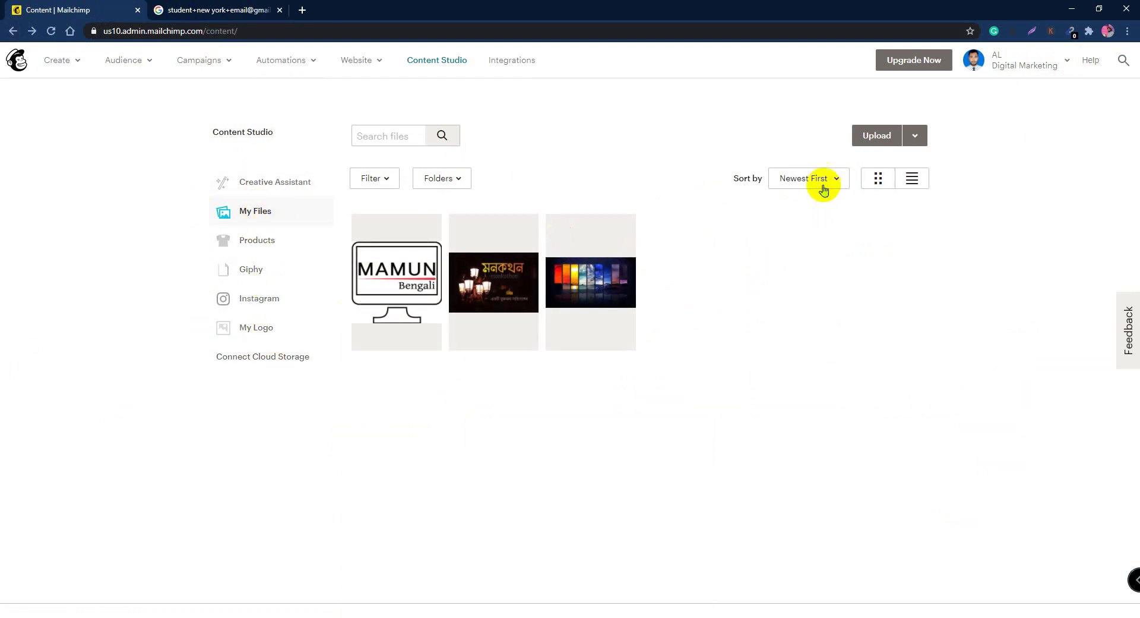
Check the upload options for My Files and open the Digital Marketing account's overview page
{"action": "left_click", "coordinate": [915, 137]}
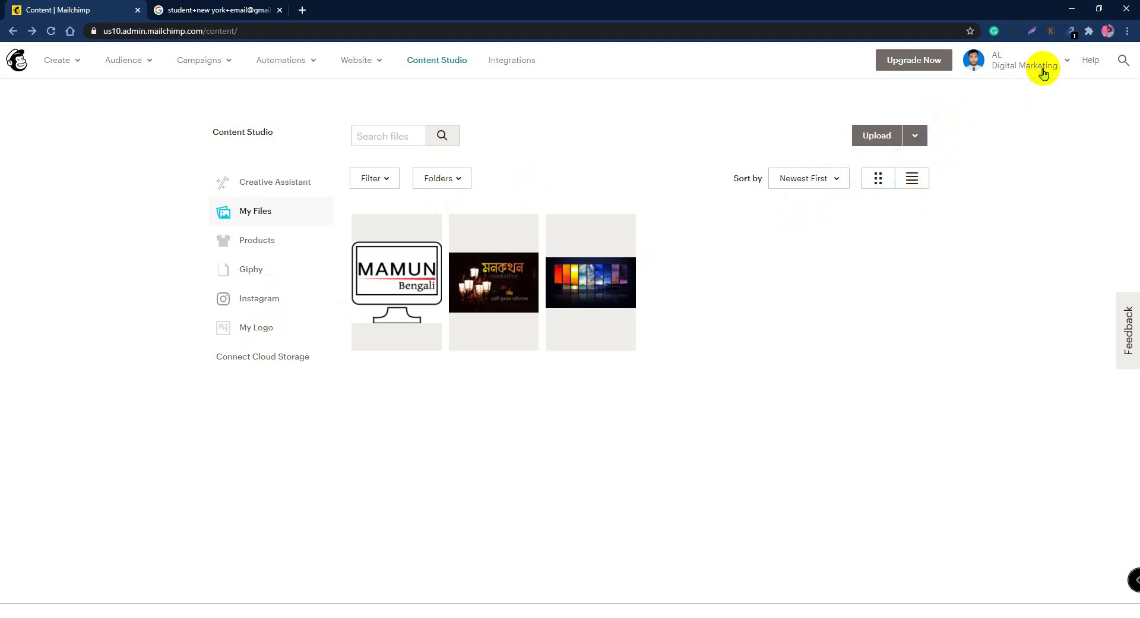
{"action": "left_click", "coordinate": [1012, 65]}
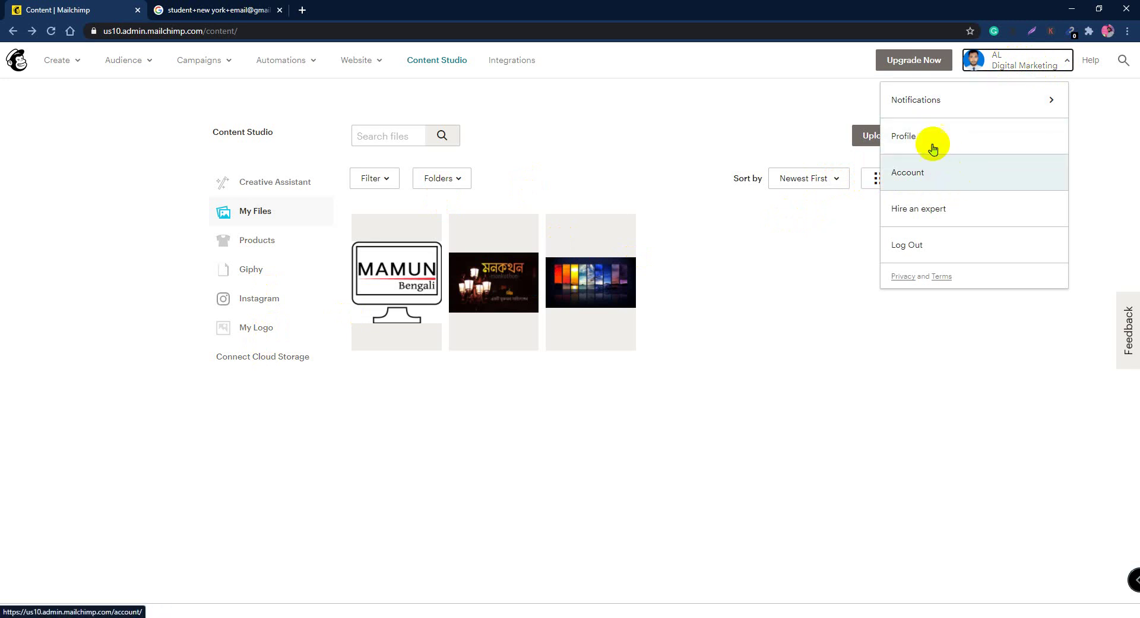
{"action": "left_click", "coordinate": [922, 178]}
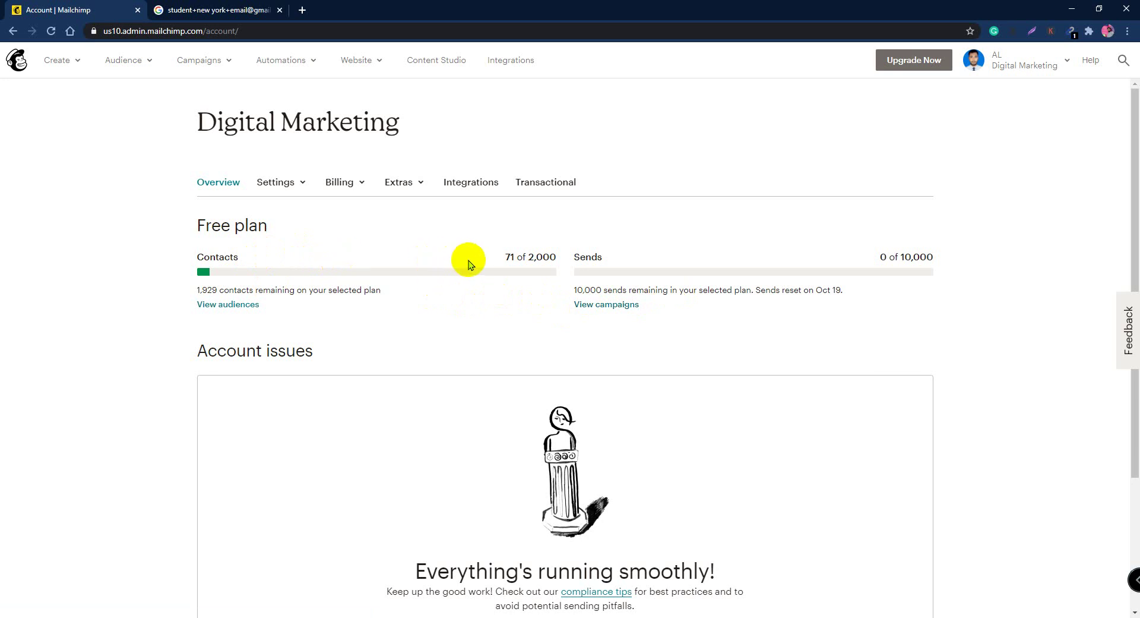
Examine the Free plan's contact and send limits, the remaining contacts and the rest of the account overview
{"action": "left_click_drag", "start_coordinate": [362, 246], "coordinate": [947, 257]}
{"action": "left_click", "coordinate": [947, 256]}
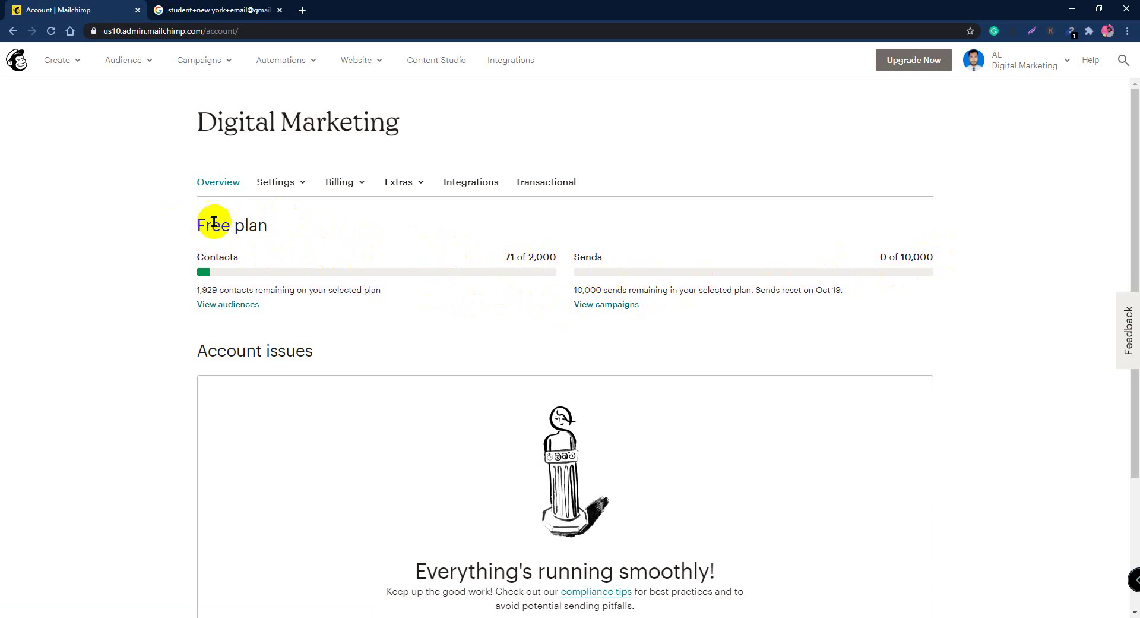
{"action": "left_click_drag", "start_coordinate": [558, 257], "coordinate": [238, 259]}
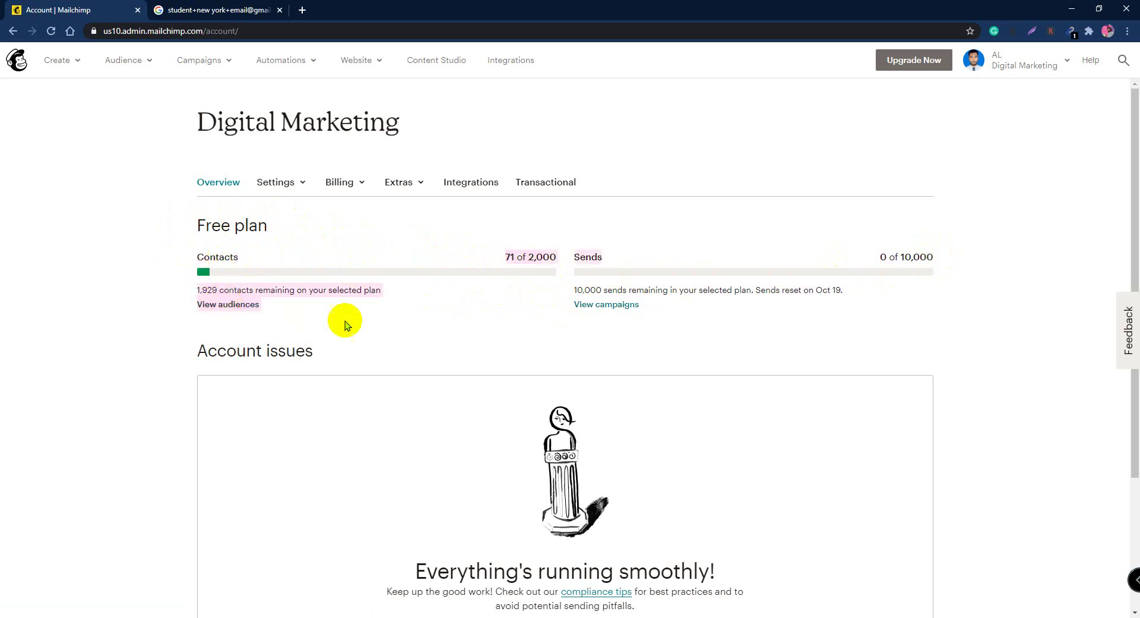
{"action": "left_click", "coordinate": [186, 299]}
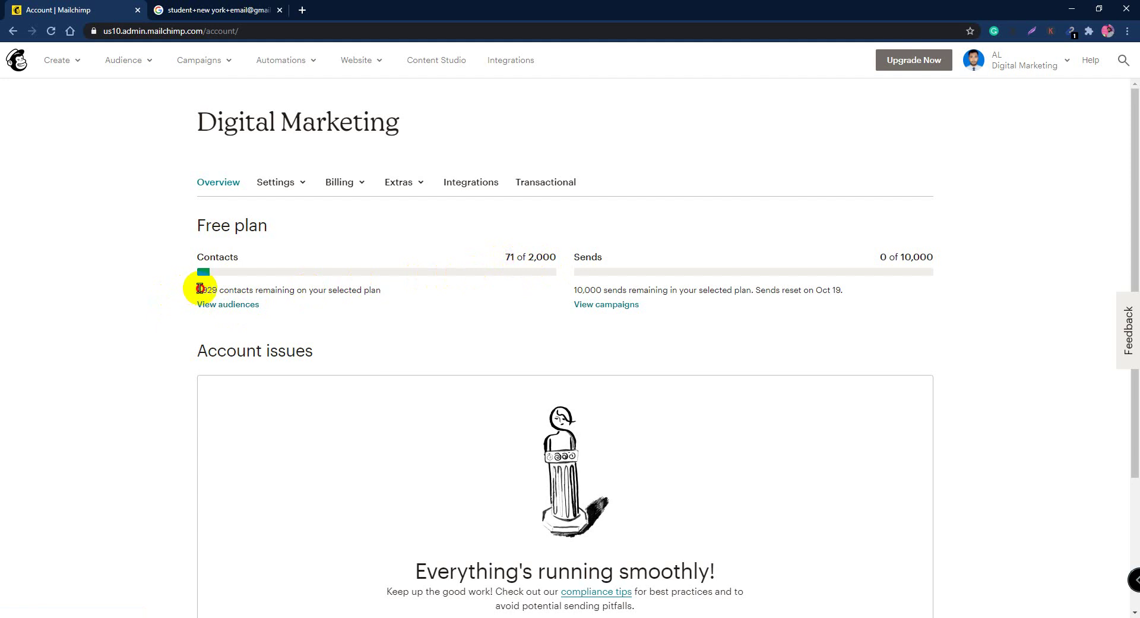
{"action": "left_click_drag", "start_coordinate": [198, 290], "coordinate": [218, 290]}
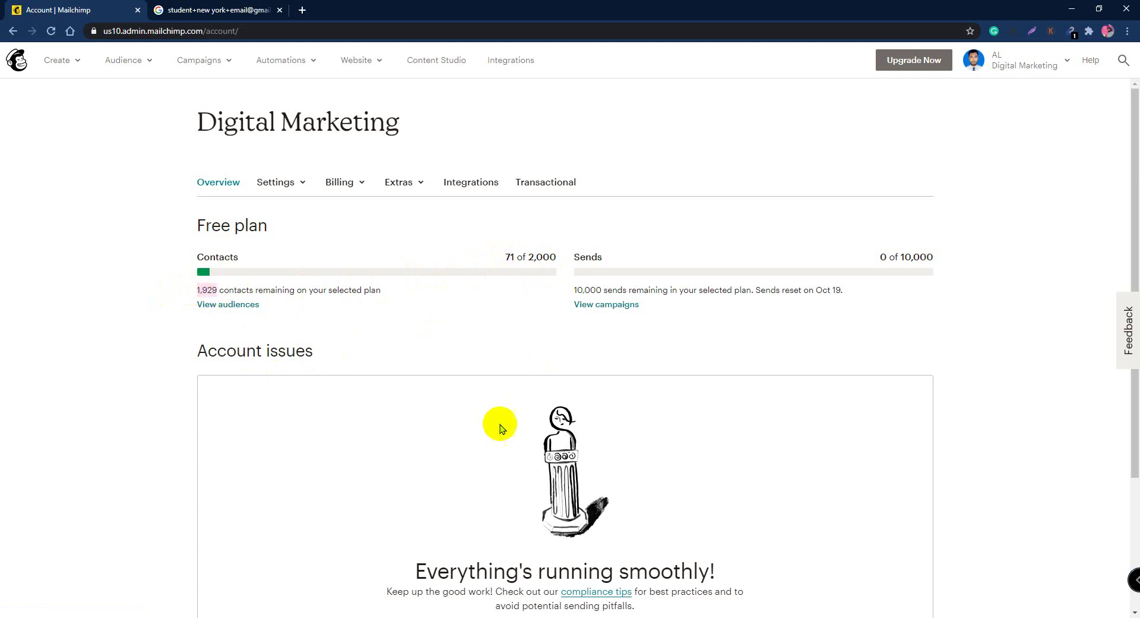
{"action": "scroll", "coordinate": [500, 429], "scroll_direction": "down", "scroll_amount": 3}
{"action": "scroll", "coordinate": [509, 476], "scroll_direction": "up", "scroll_amount": 3}
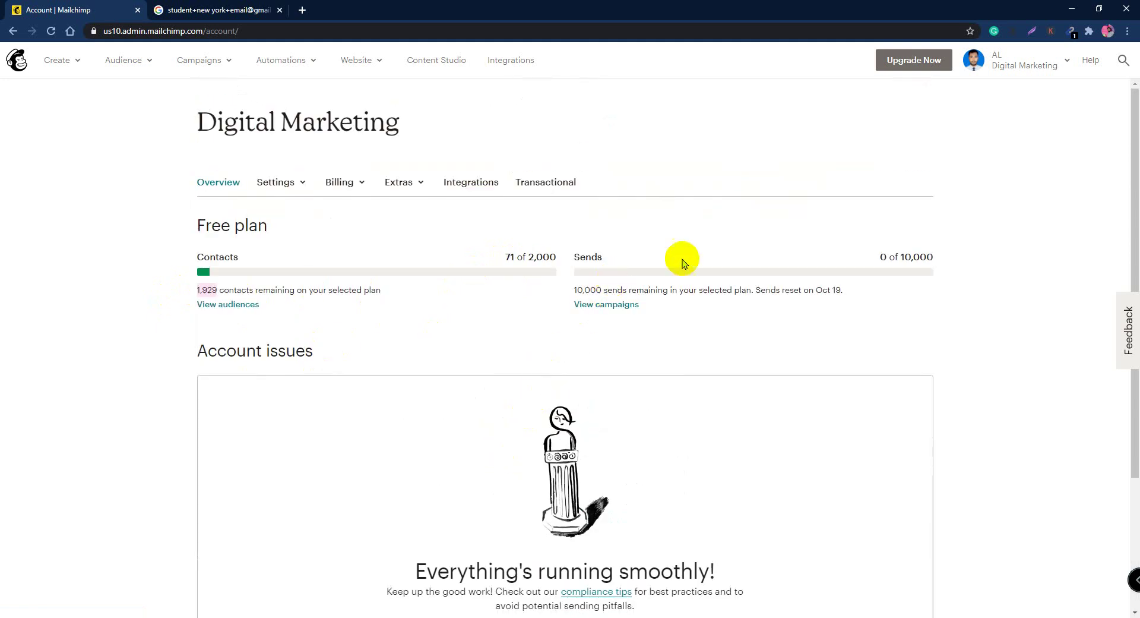